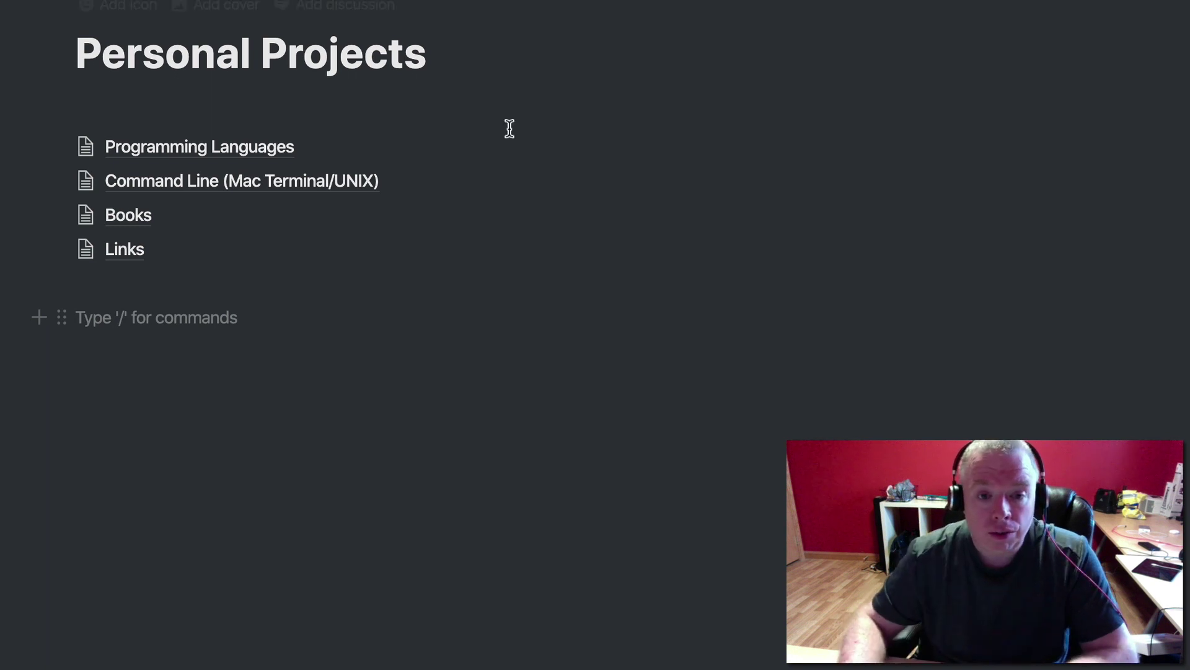
Add a blank sub-page titled 'Import CSV' using the /page command, skipping templates.
{"action": "left_click", "coordinate": [213, 318]}
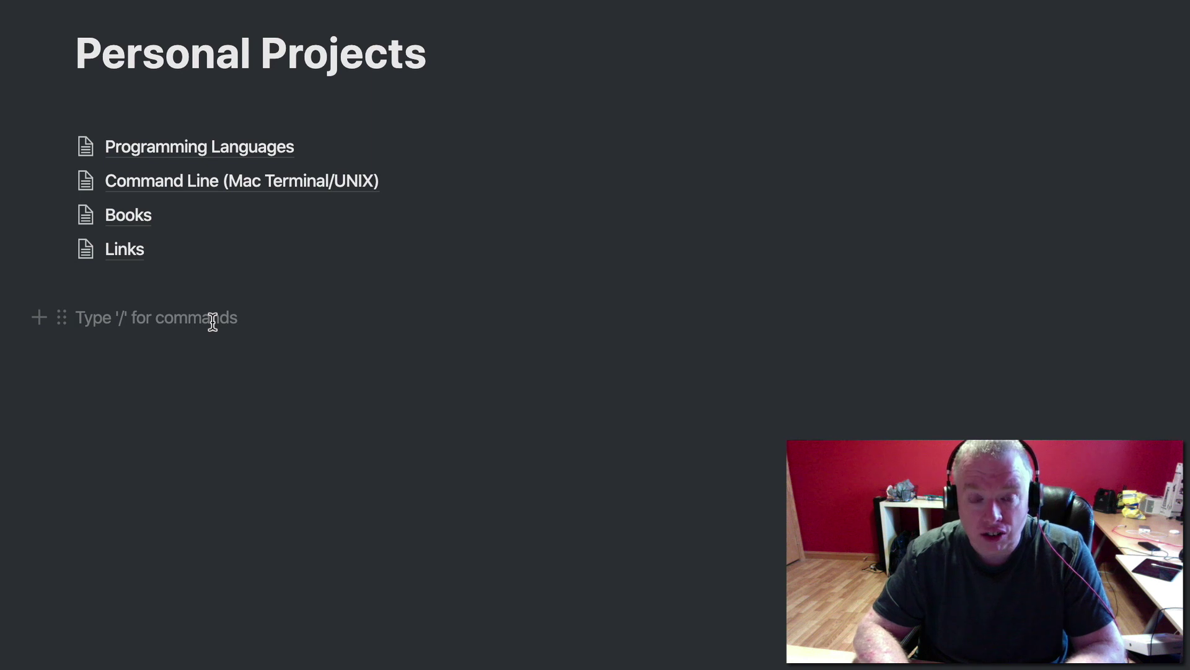
{"action": "type", "text": "/pa"}
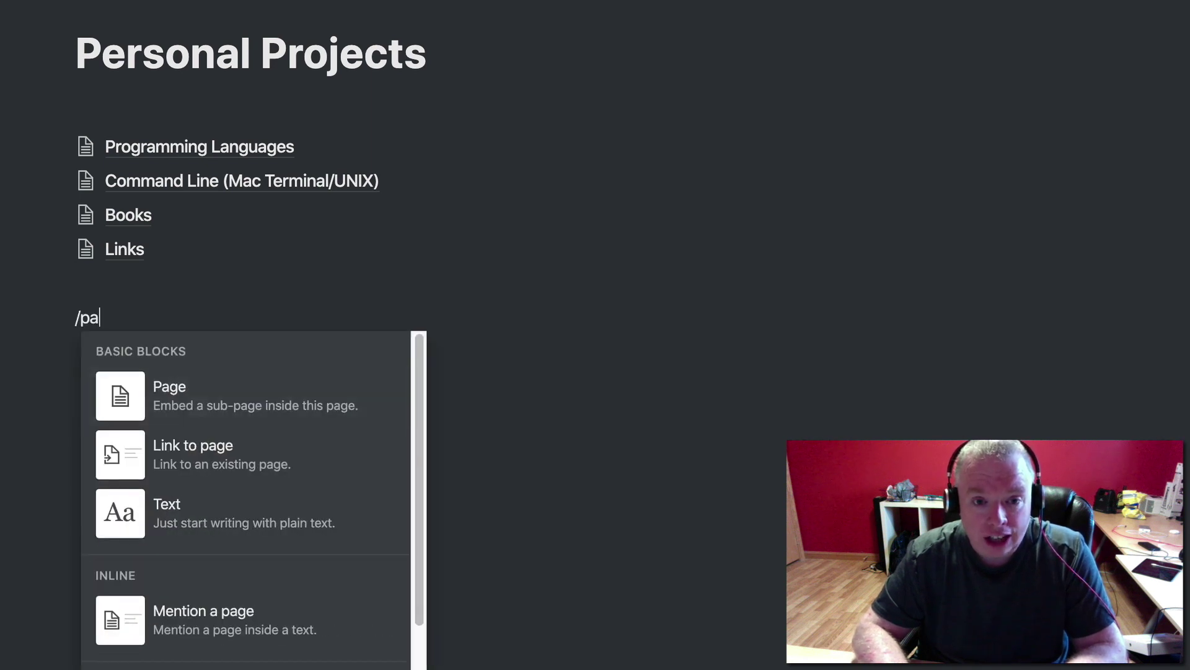
{"action": "type", "text": "ge"}
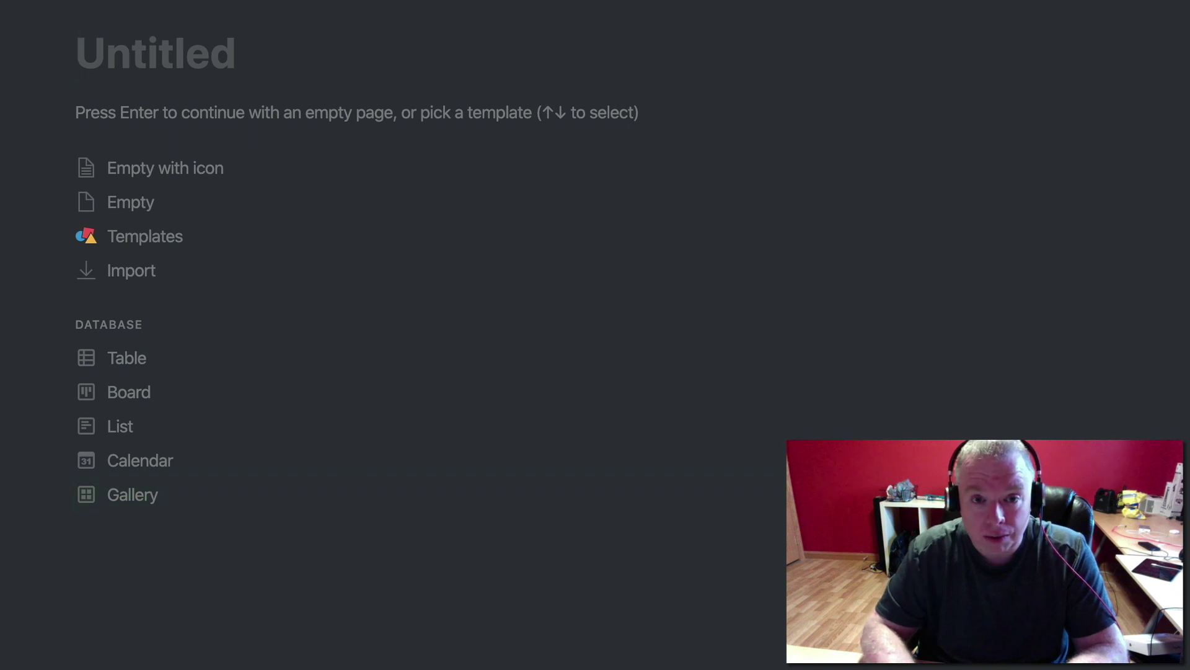
{"action": "type", "text": "Impor"}
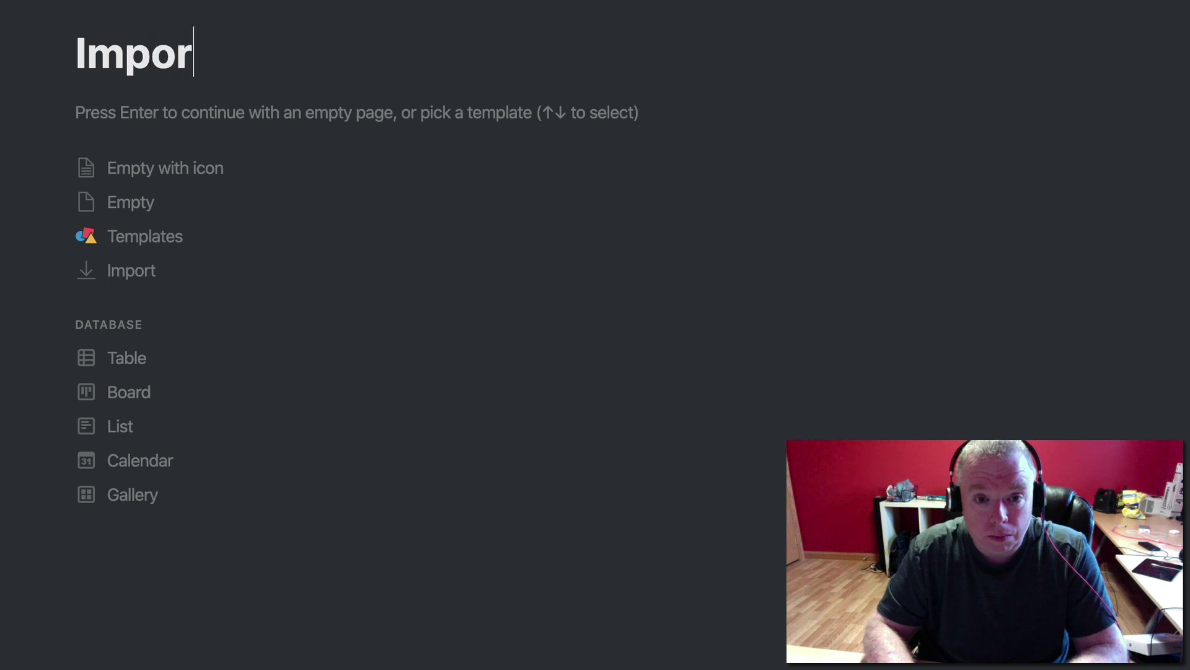
{"action": "type", "text": "t CSV"}
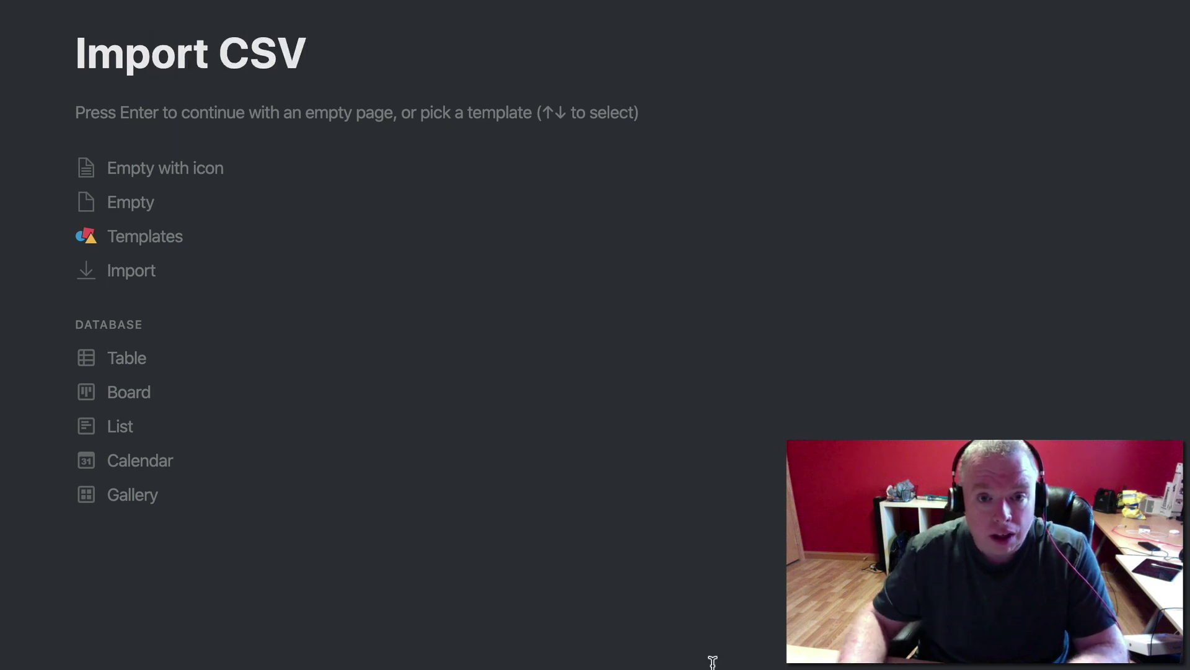
{"action": "left_click", "coordinate": [278, 109]}
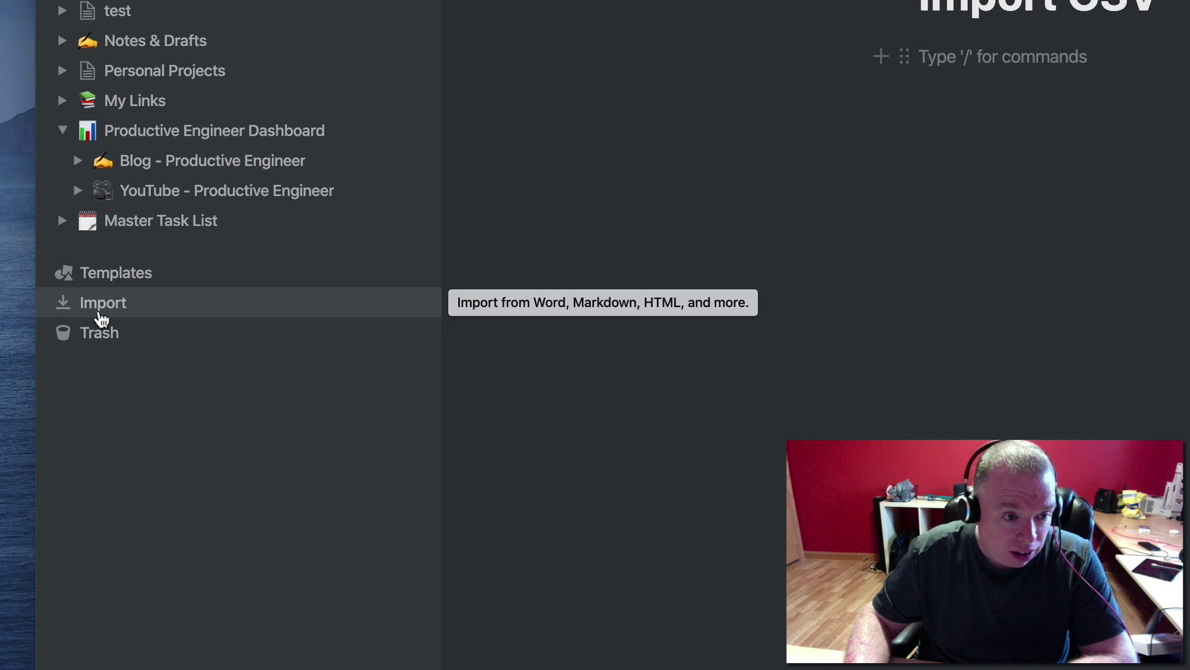
Import test.csv from the Desktop into Notion as CSV data.
{"action": "left_click", "coordinate": [140, 309]}
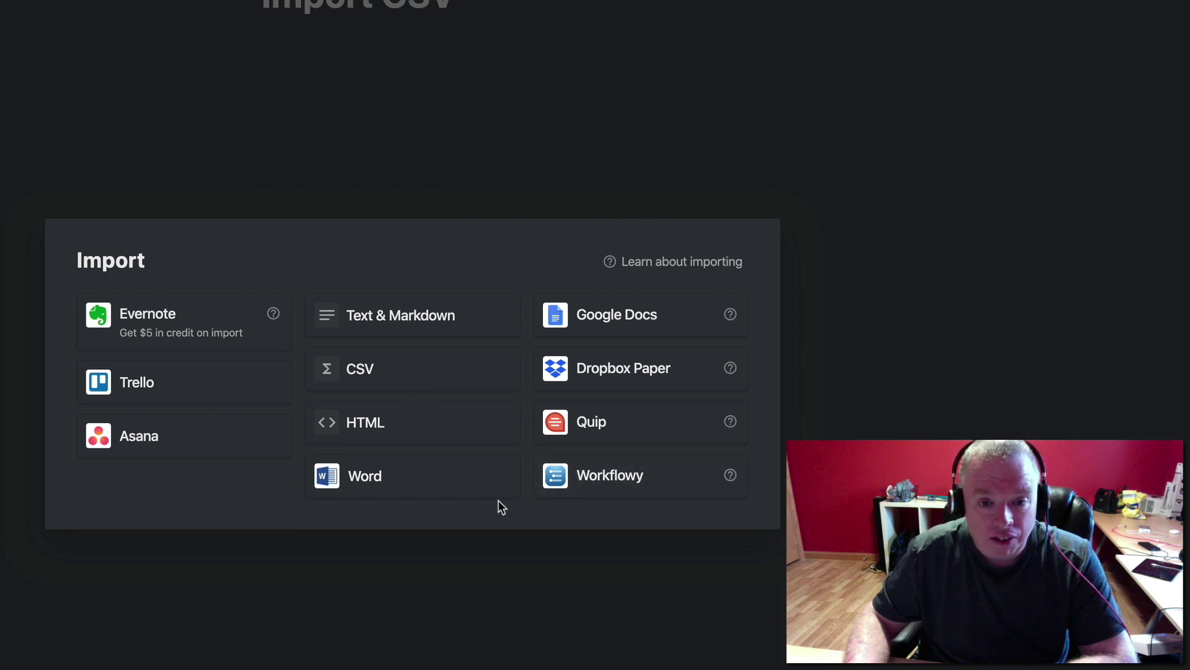
{"action": "left_click", "coordinate": [427, 378]}
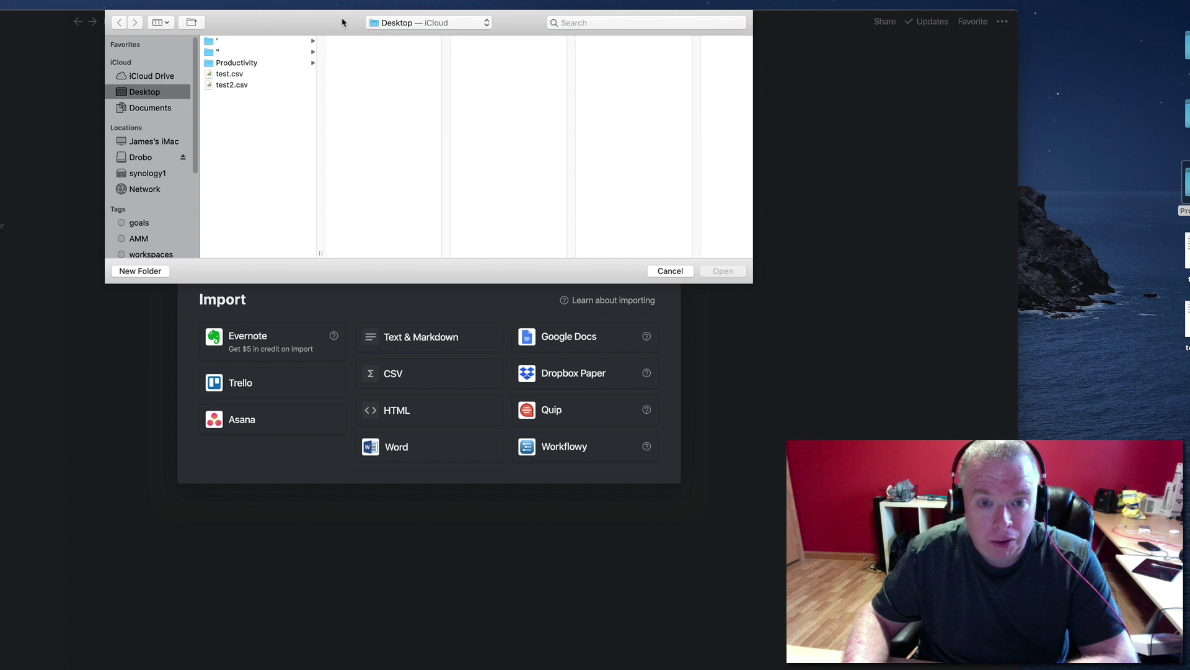
{"action": "left_click", "coordinate": [241, 75]}
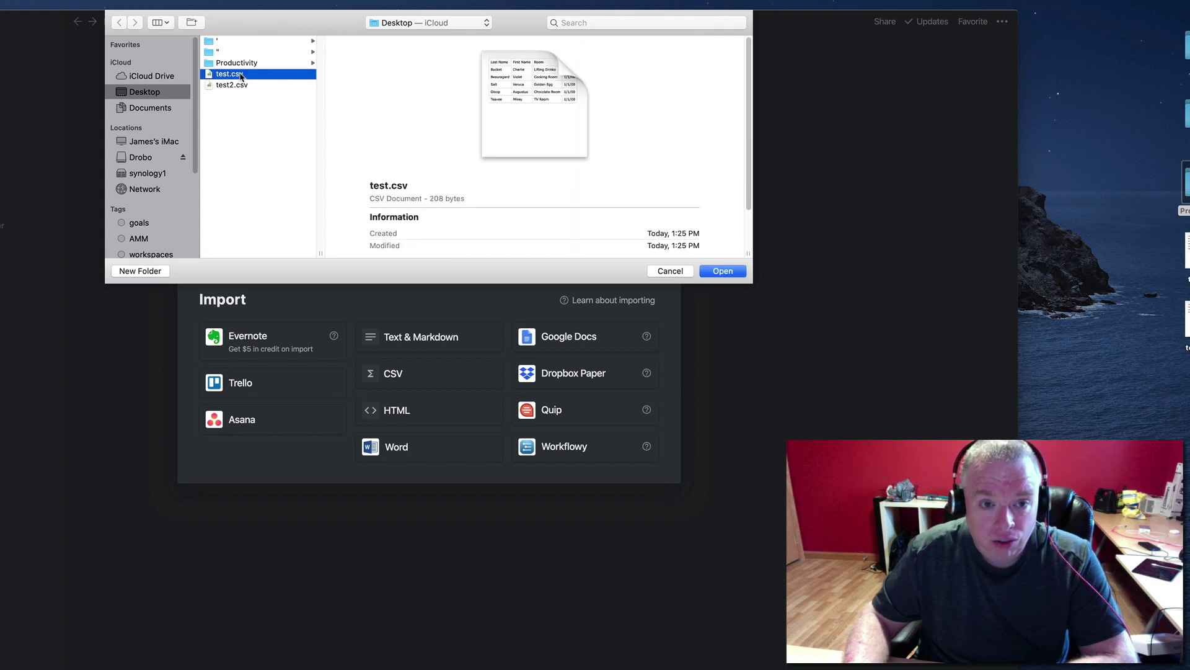
{"action": "left_click", "coordinate": [723, 271]}
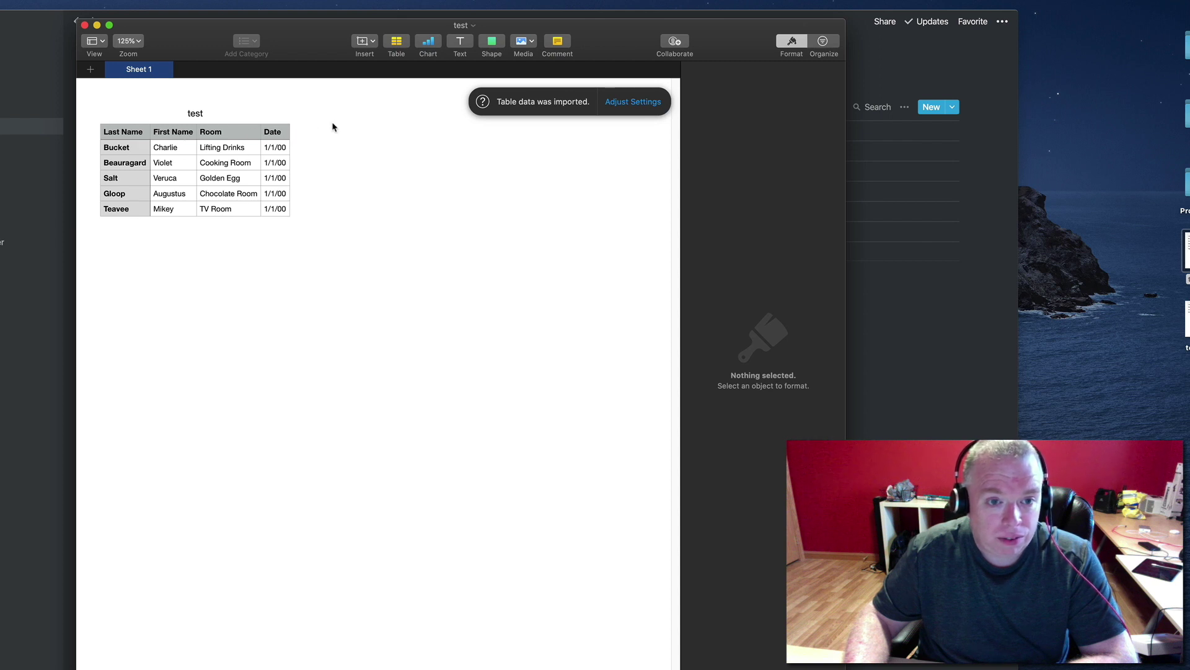
Place the Numbers window beside Notion to compare the tables, then hide Numbers.
{"action": "left_click_drag", "start_coordinate": [300, 40], "coordinate": [848, 61]}
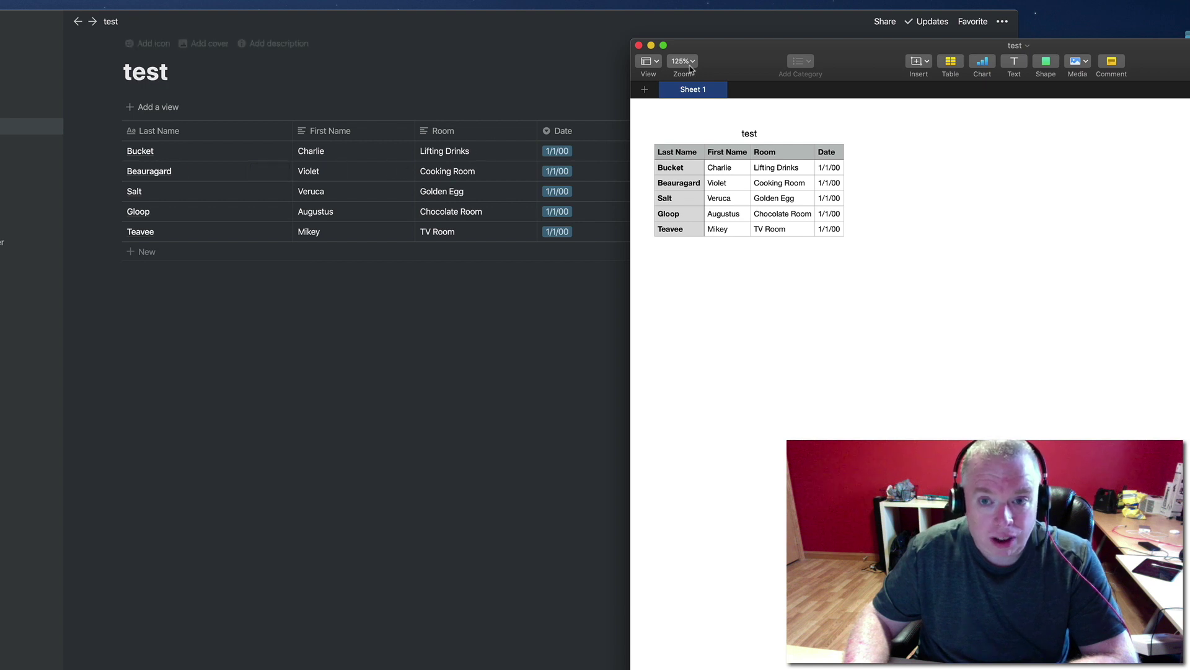
{"action": "key", "text": "super+h"}
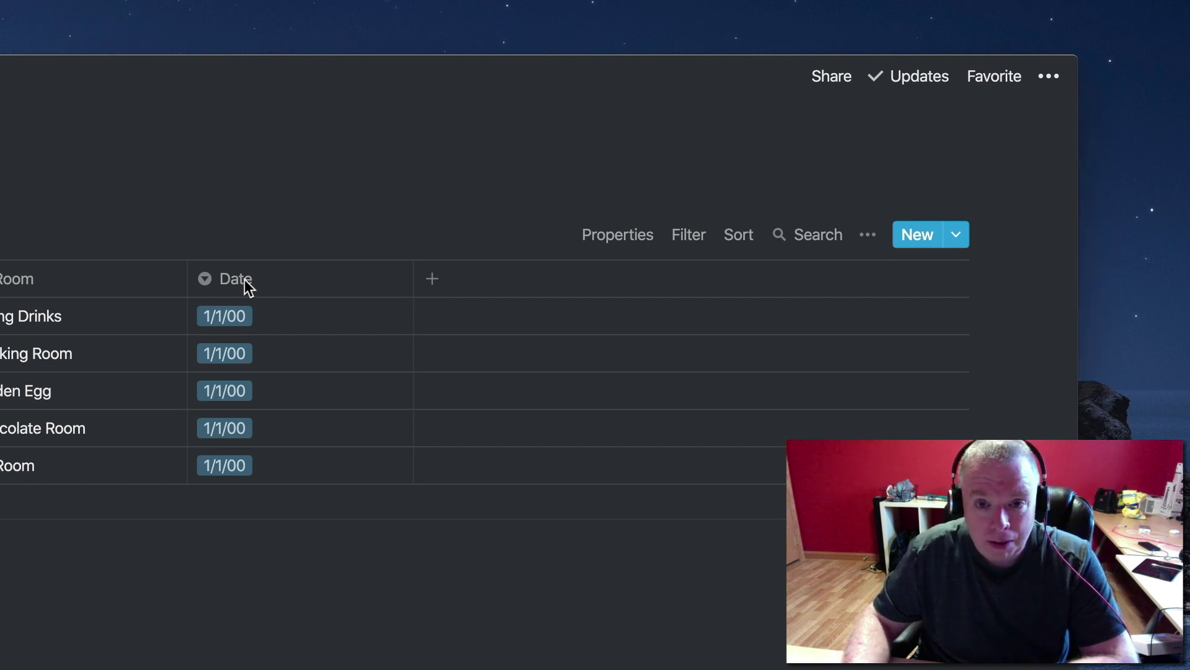
Change the Date column's property type from Select to Date.
{"action": "left_click", "coordinate": [214, 281]}
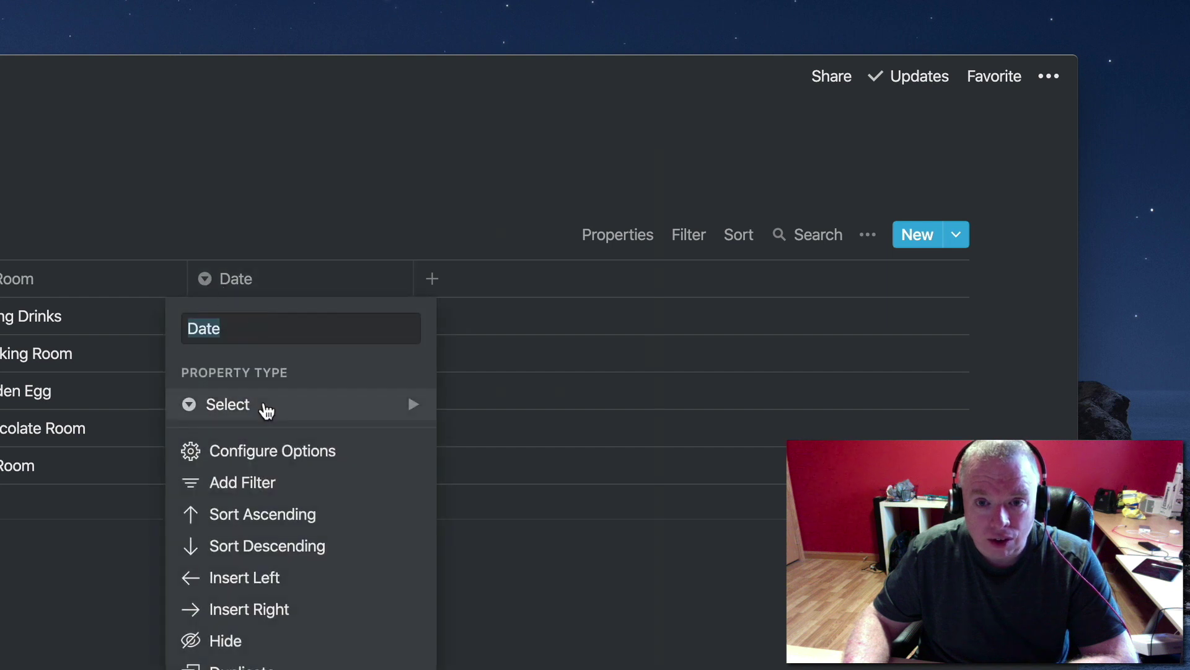
{"action": "mouse_move", "coordinate": [266, 410]}
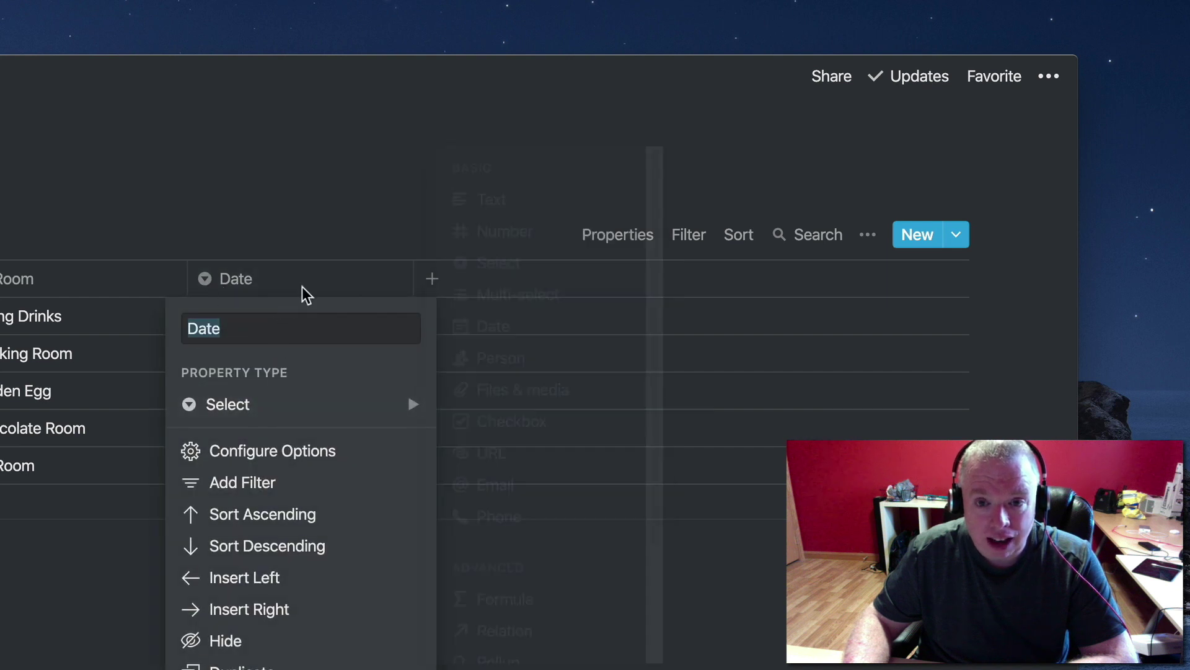
{"action": "left_click", "coordinate": [307, 285]}
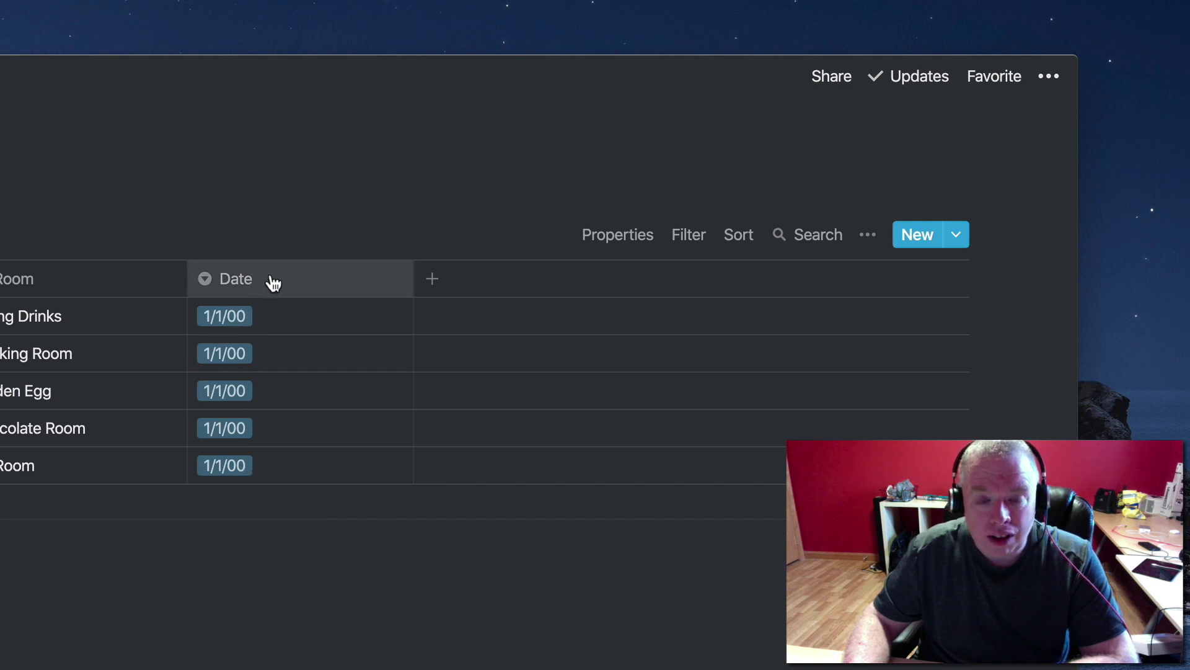
{"action": "left_click", "coordinate": [248, 281]}
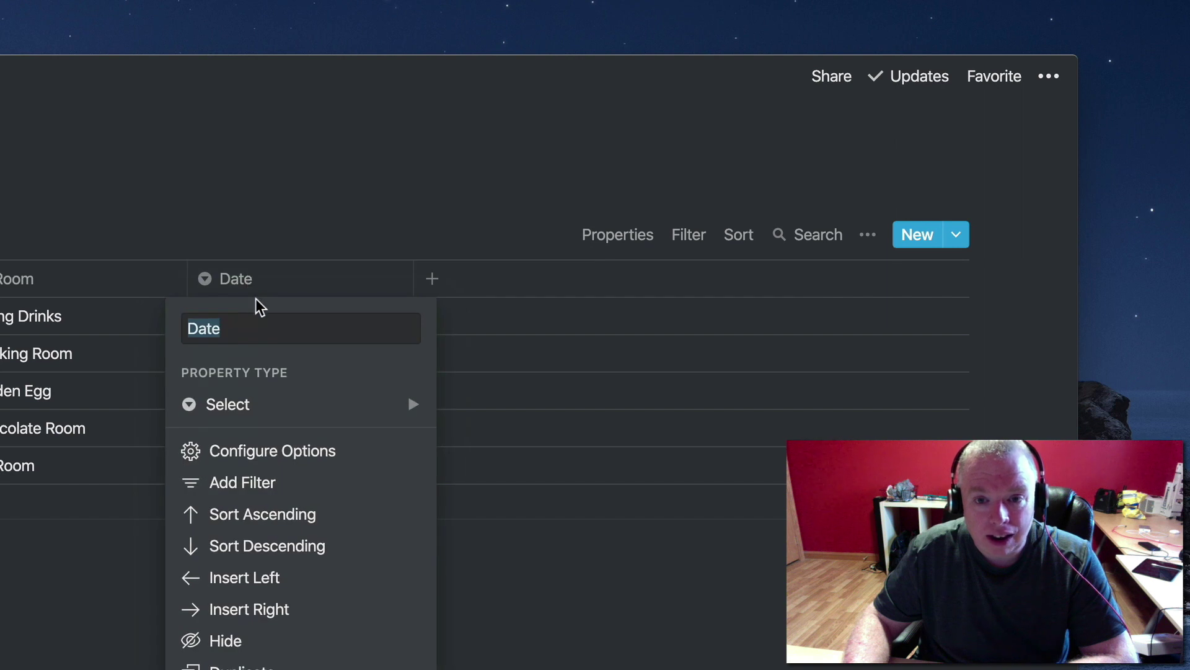
{"action": "mouse_move", "coordinate": [266, 409]}
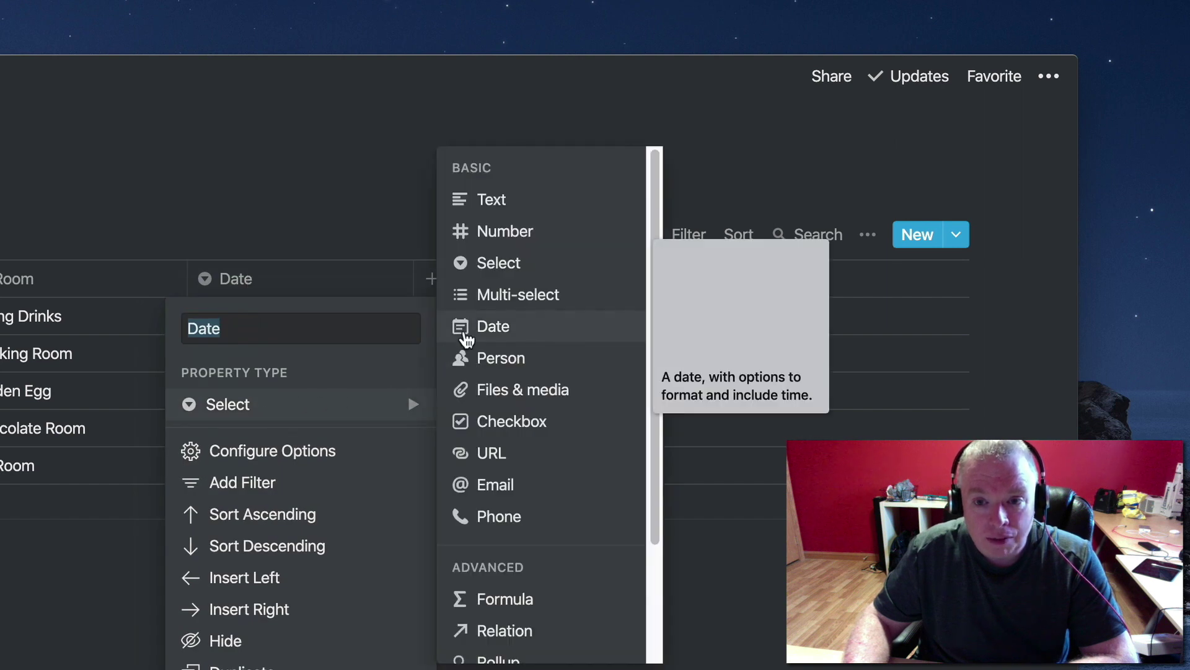
{"action": "left_click", "coordinate": [465, 327]}
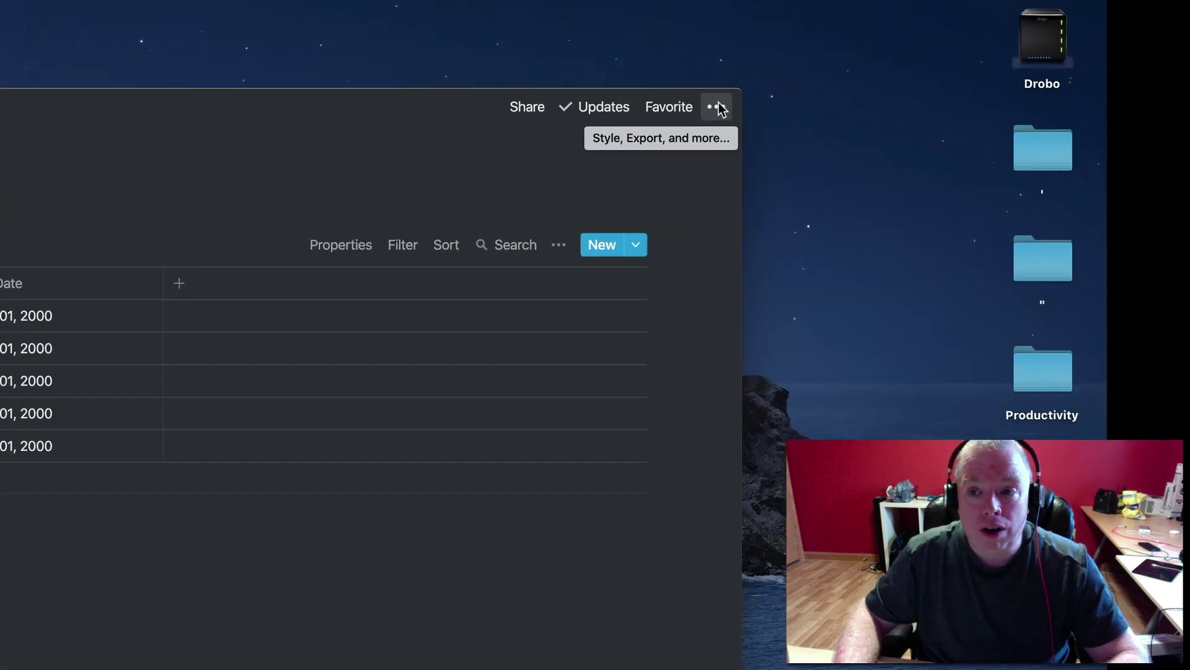
Merge test2.csv into the Notion test database via the page options.
{"action": "left_click", "coordinate": [719, 108]}
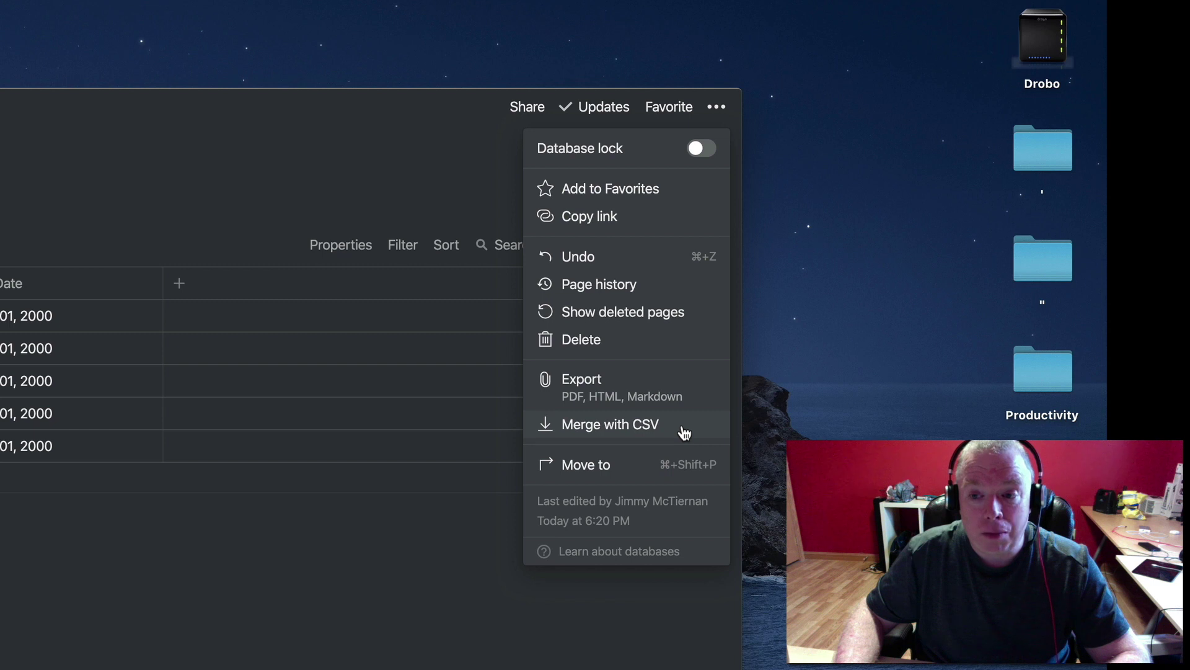
{"action": "left_click", "coordinate": [685, 432]}
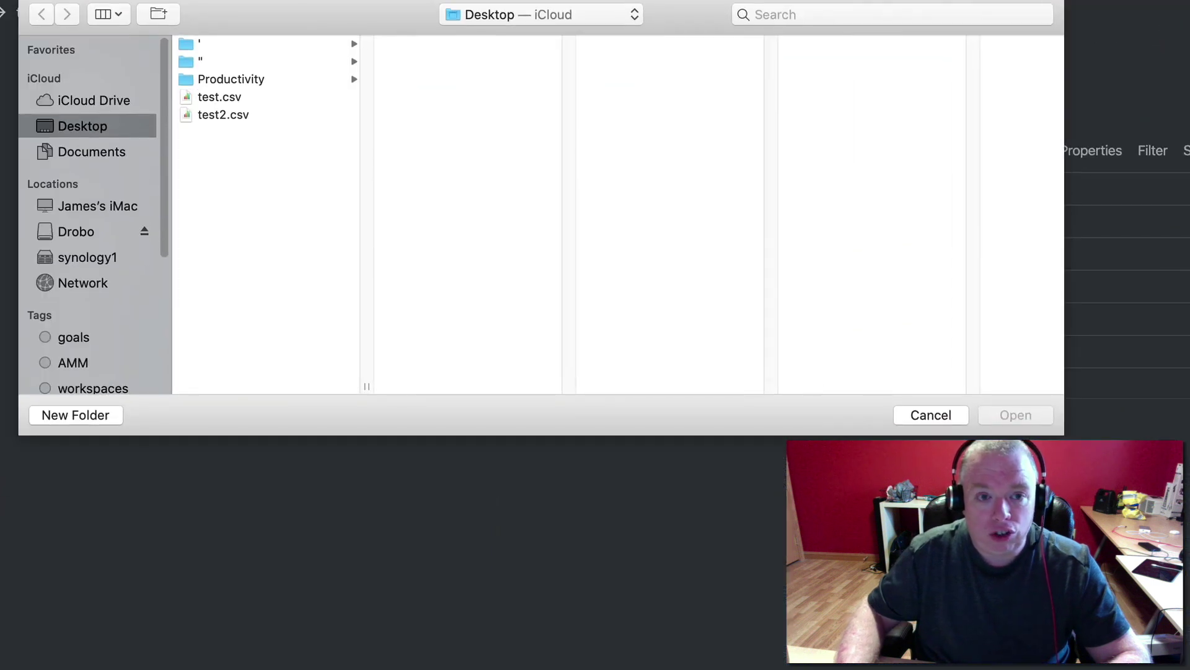
{"action": "left_click", "coordinate": [242, 117]}
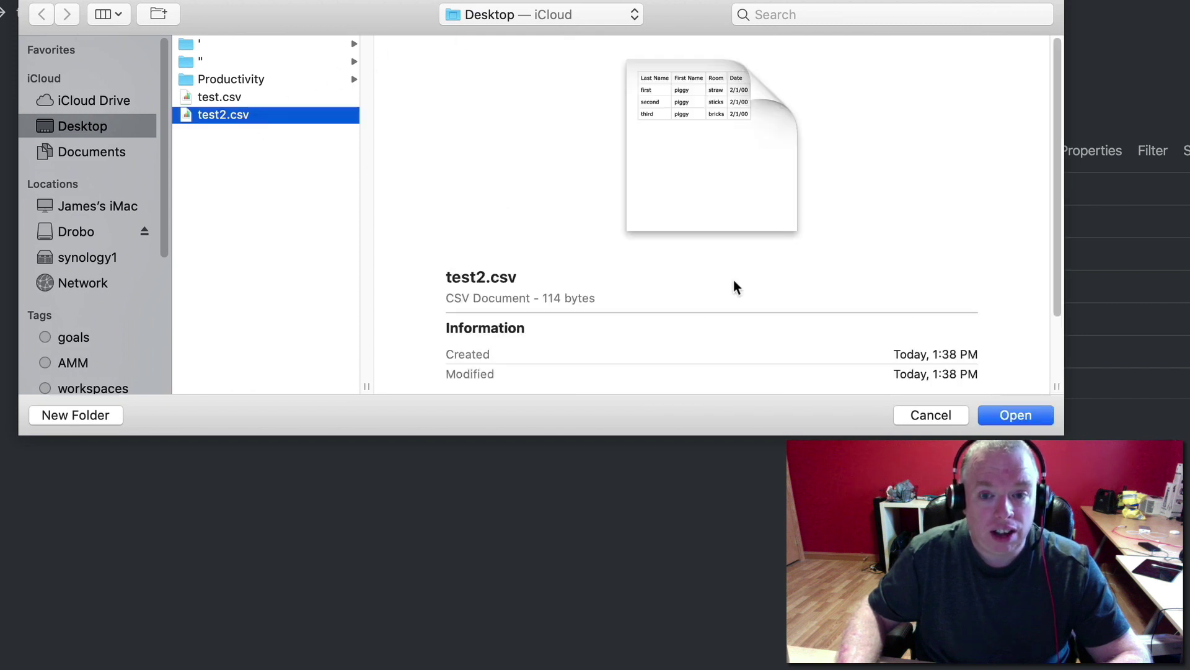
{"action": "left_click", "coordinate": [1017, 417]}
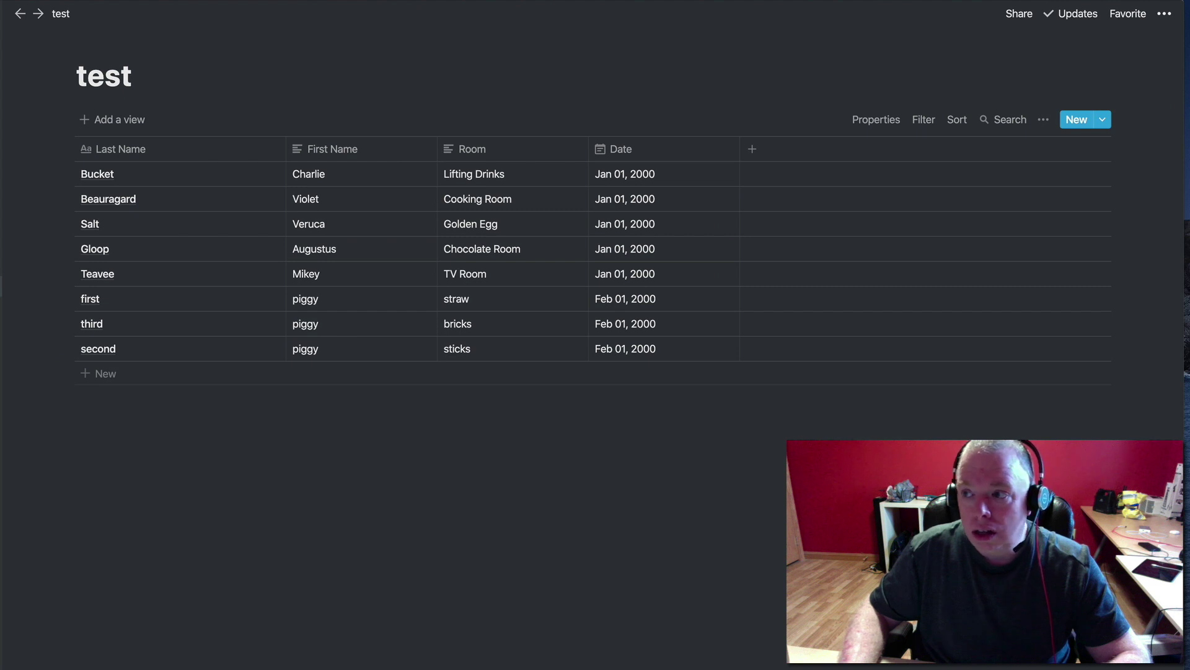
Check test2 in the Numbers window, then return to the Notion table's sort options.
{"action": "left_click_drag", "start_coordinate": [1189, 87], "coordinate": [908, 101]}
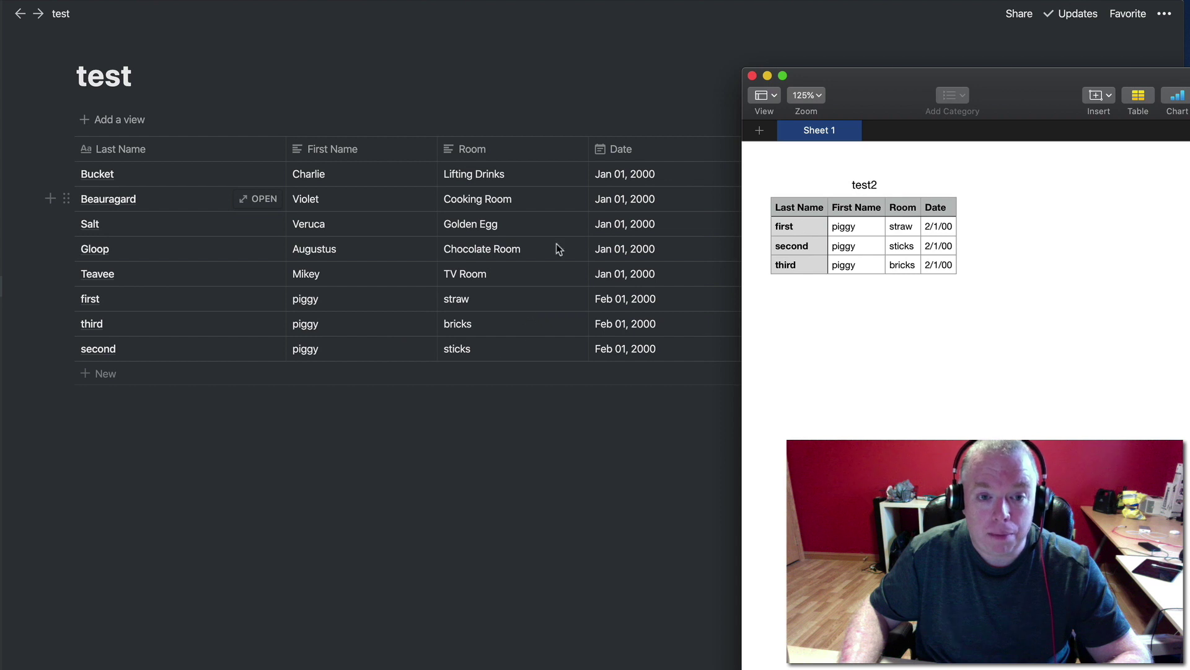
{"action": "key", "text": "super+Tab"}
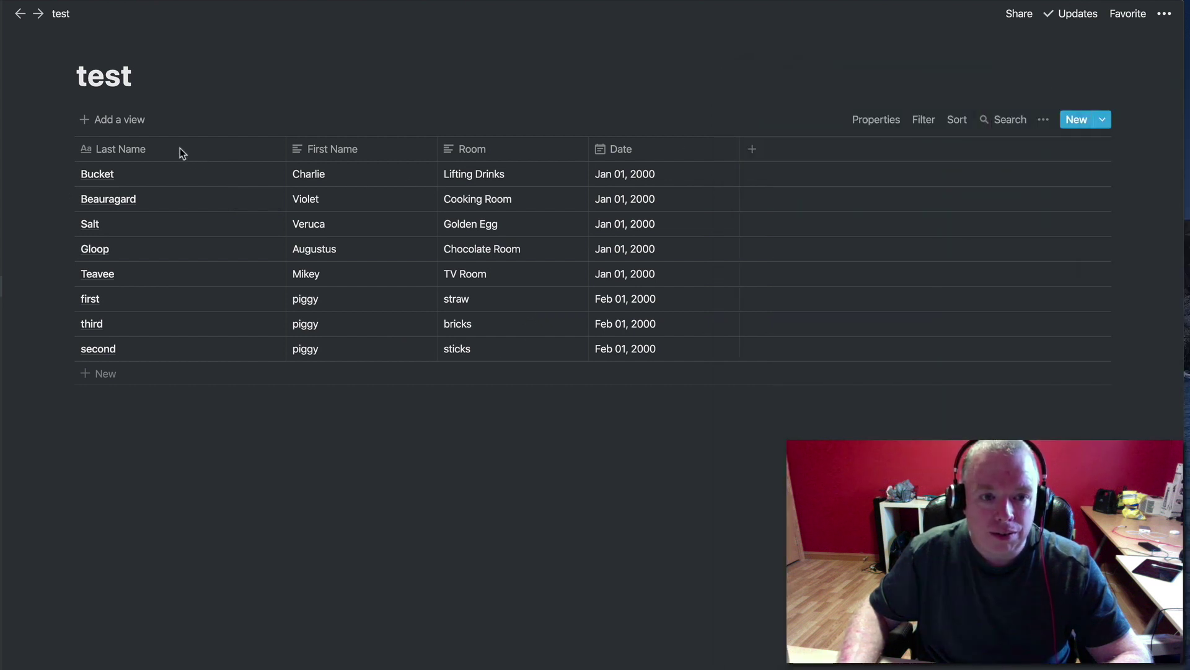
{"action": "left_click", "coordinate": [958, 121]}
Add an ascending Last Name sort to the test table and dismiss the popup.
{"action": "left_click", "coordinate": [893, 249]}
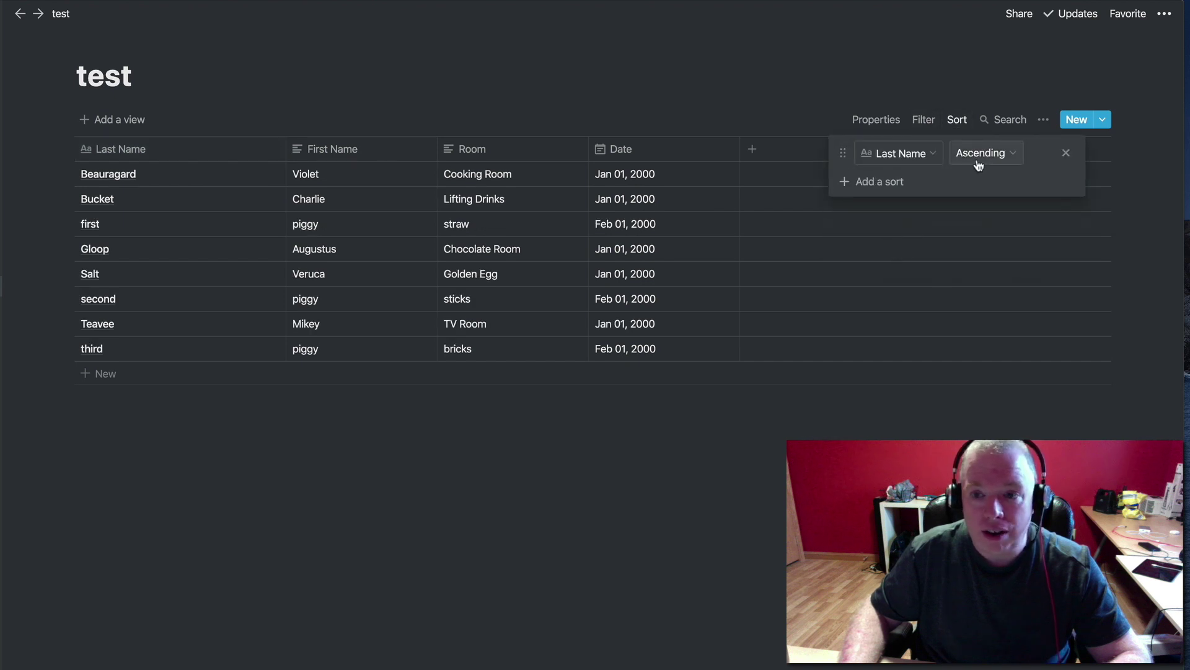
{"action": "left_click", "coordinate": [989, 209]}
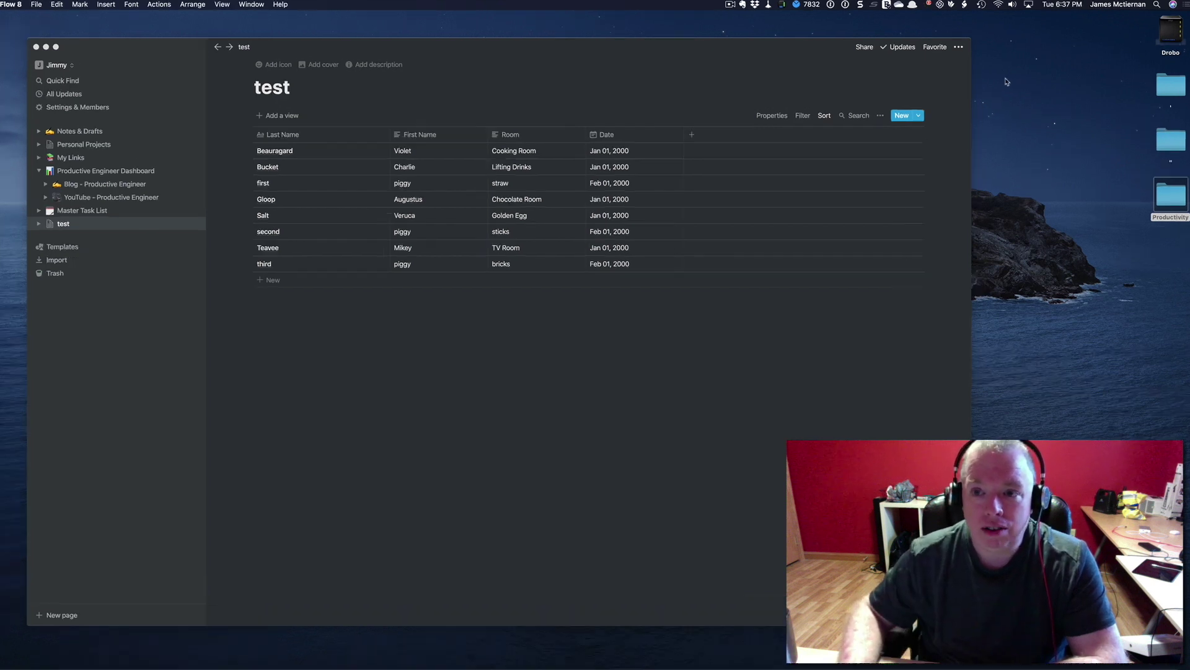
Export the page in Markdown & CSV format with subpages excluded.
{"action": "left_click", "coordinate": [961, 47]}
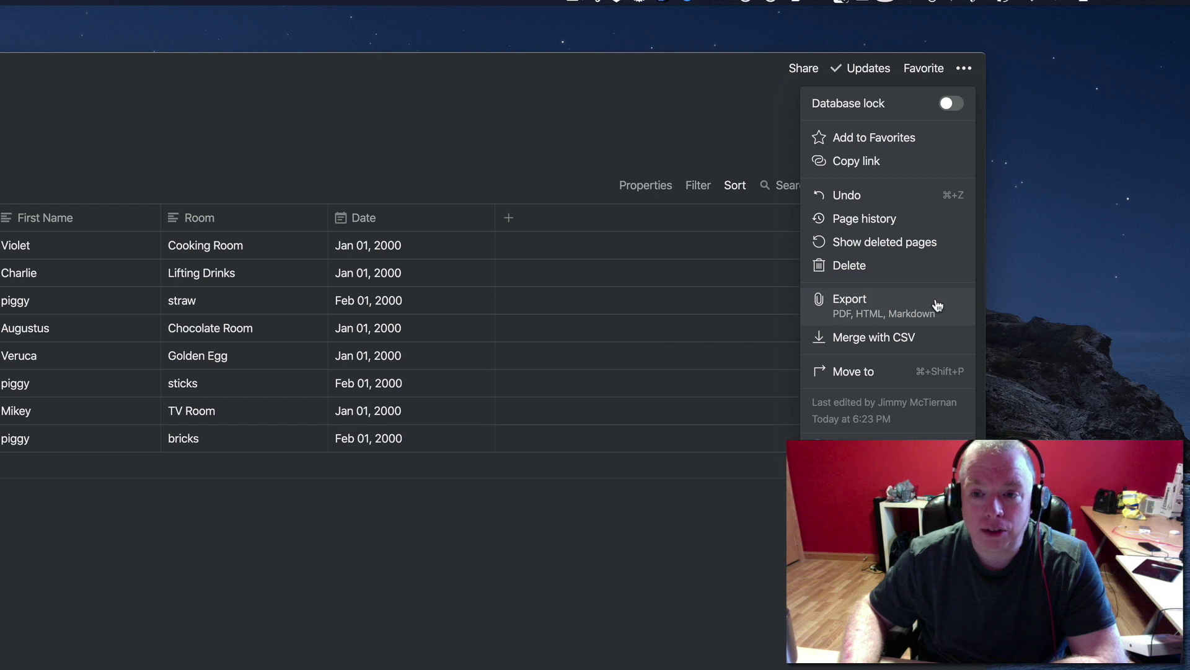
{"action": "left_click", "coordinate": [937, 305]}
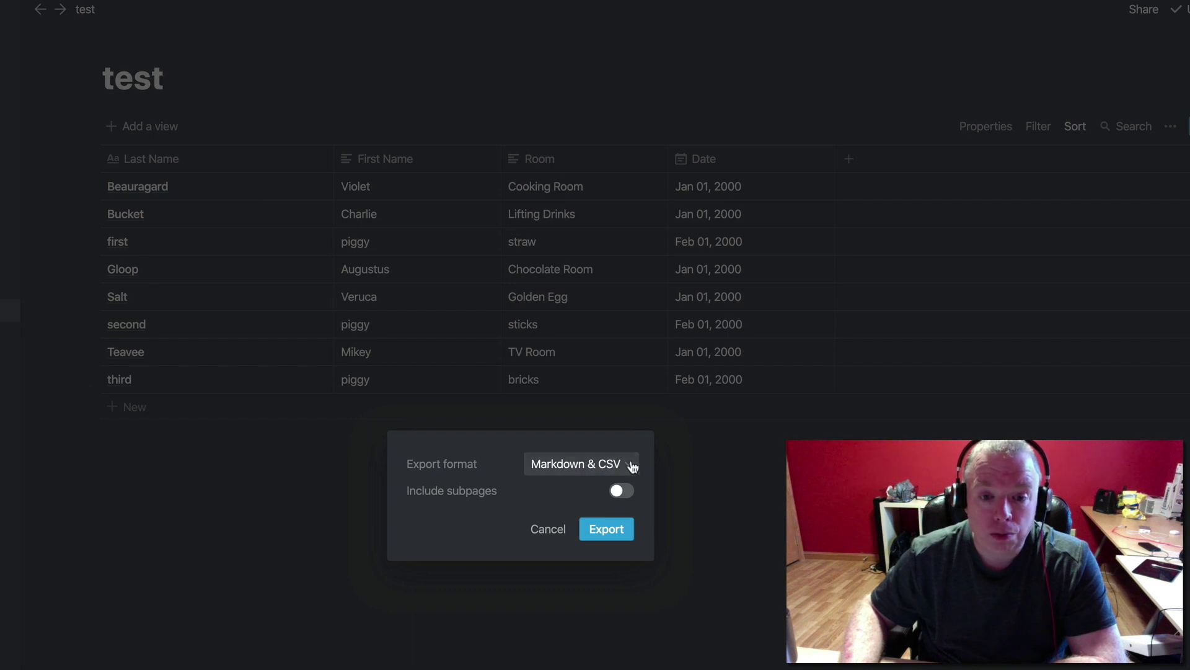
{"action": "left_click", "coordinate": [632, 466]}
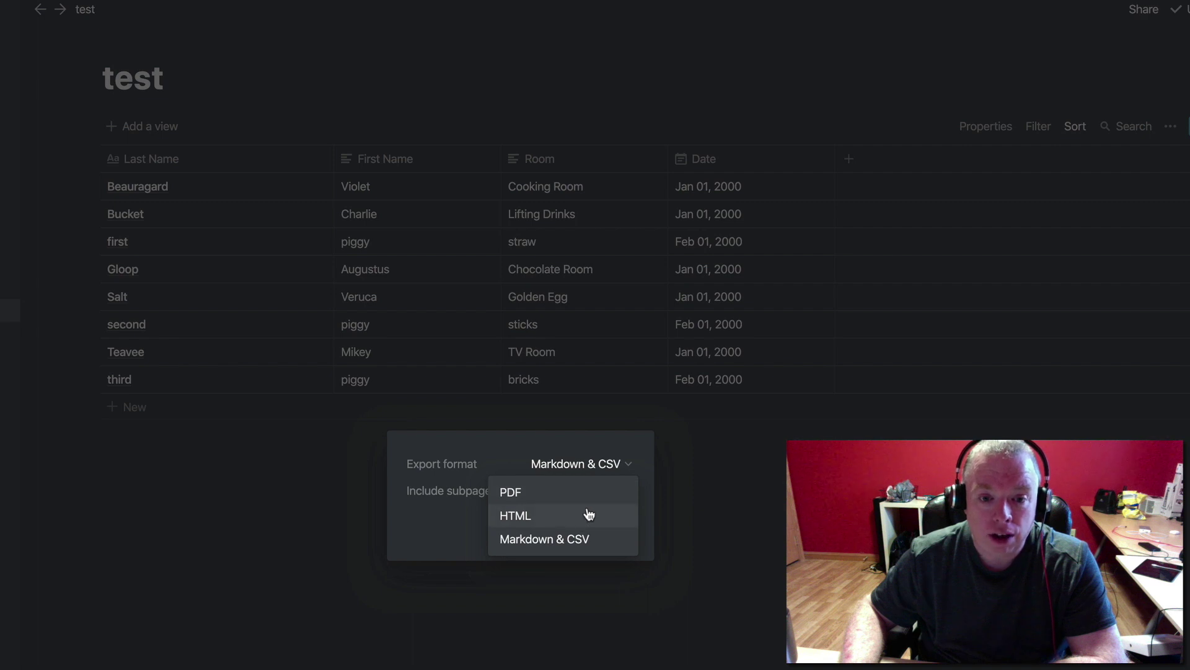
{"action": "left_click", "coordinate": [591, 538]}
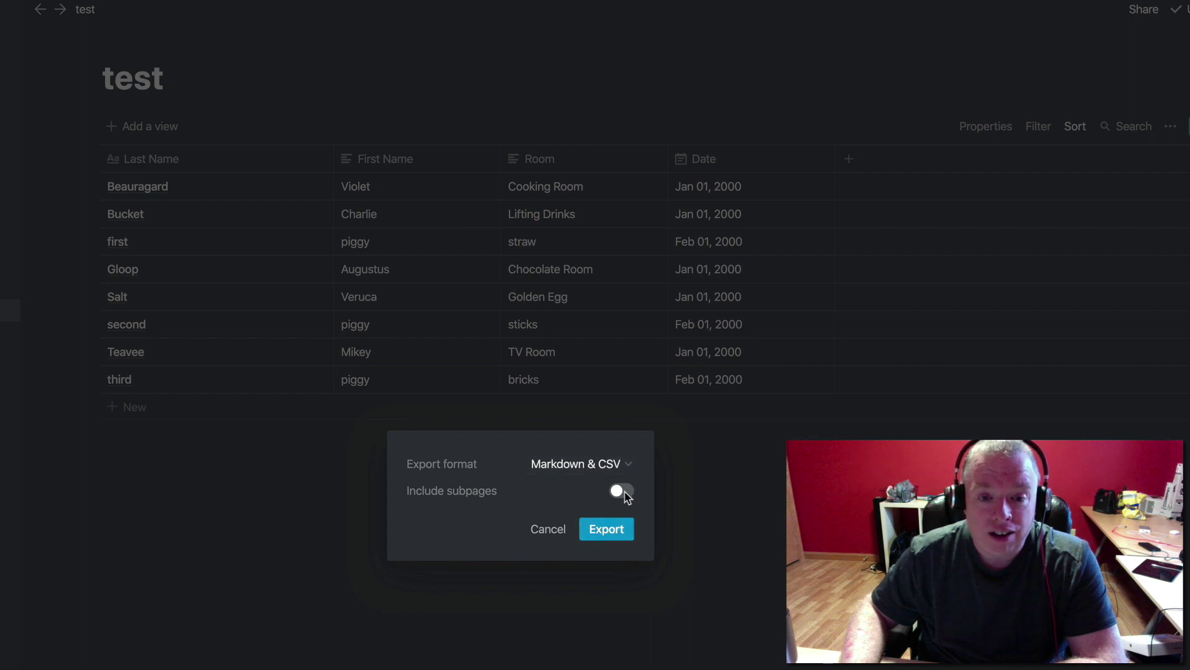
{"action": "left_click", "coordinate": [625, 529]}
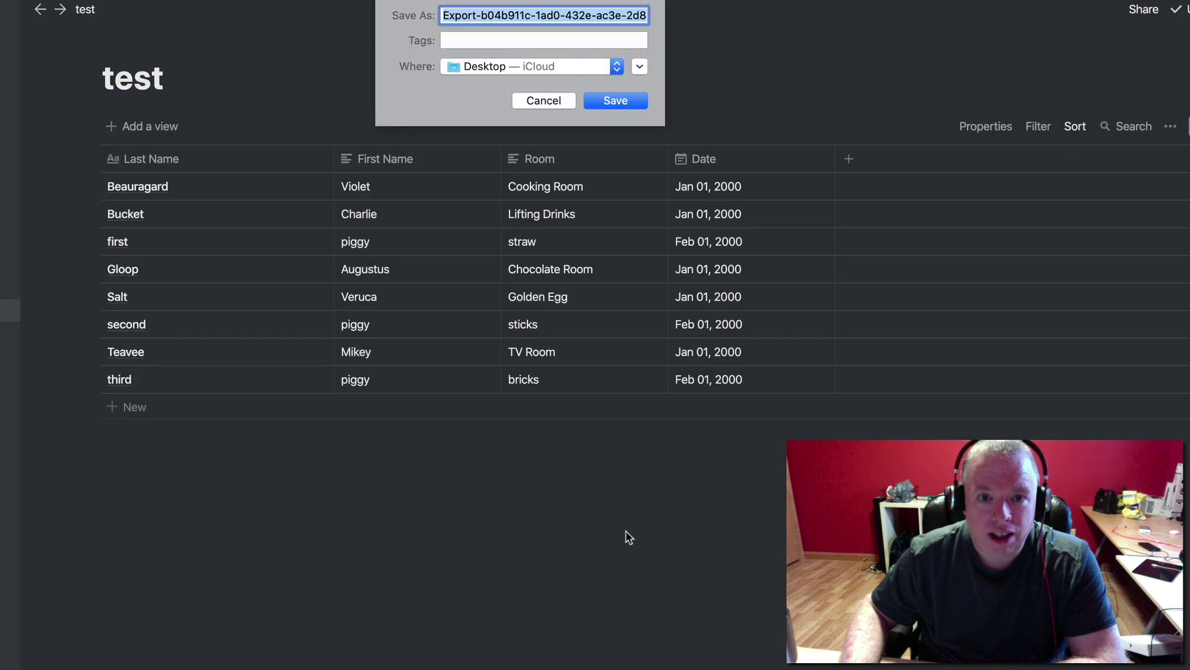
Rename the export file to export_nosub.zip and save it to the Desktop.
{"action": "left_click", "coordinate": [536, 14]}
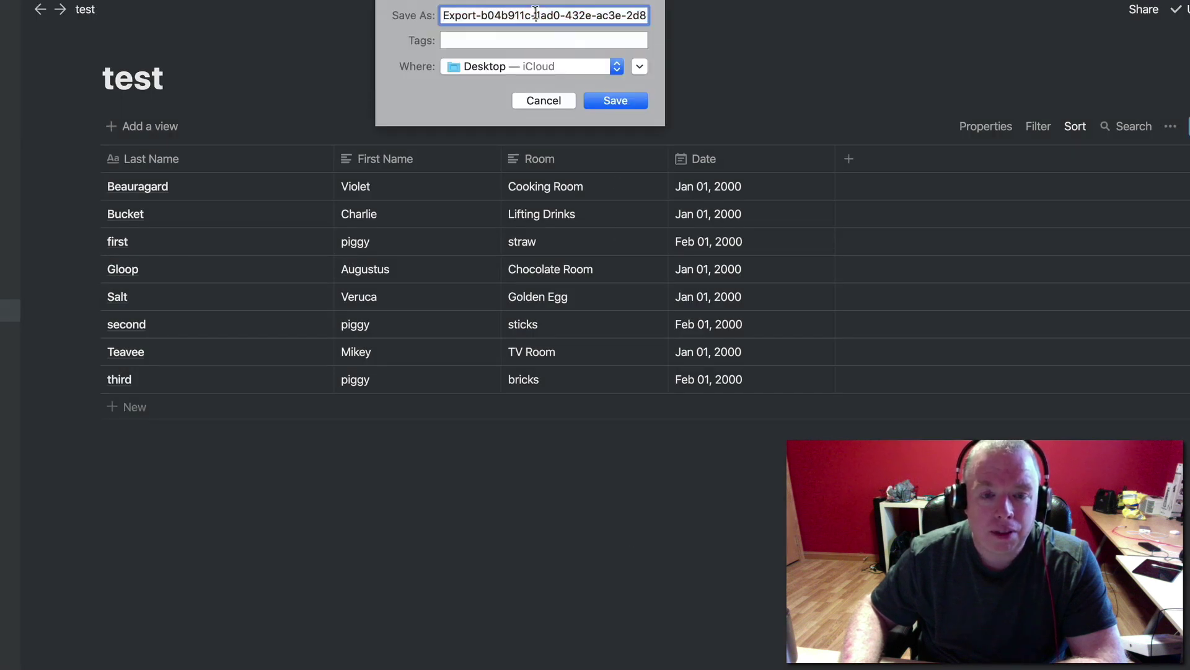
{"action": "left_click_drag", "start_coordinate": [536, 13], "coordinate": [678, 18]}
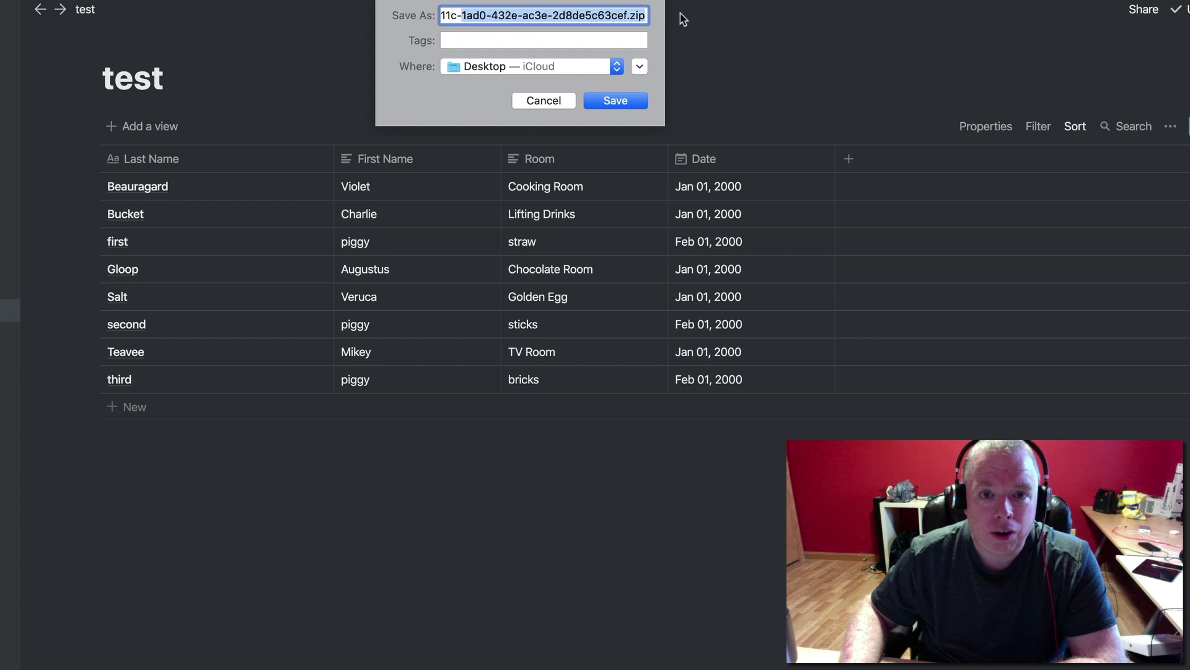
{"action": "left_click", "coordinate": [628, 17]}
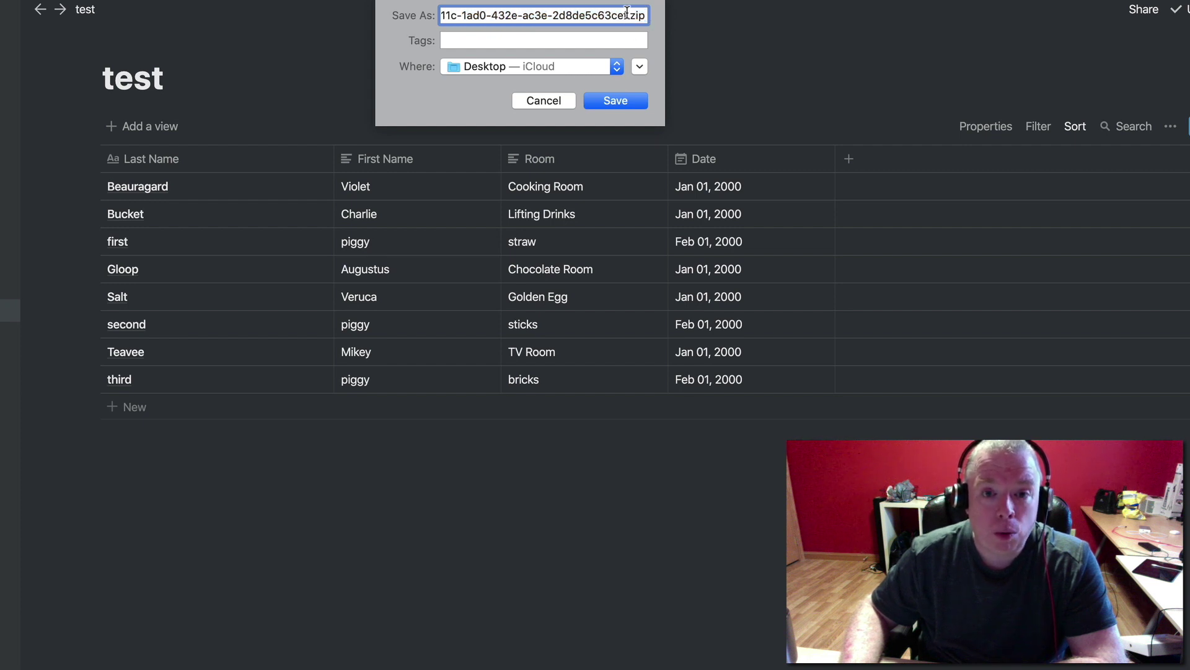
{"action": "left_click_drag", "start_coordinate": [627, 13], "coordinate": [437, 15]}
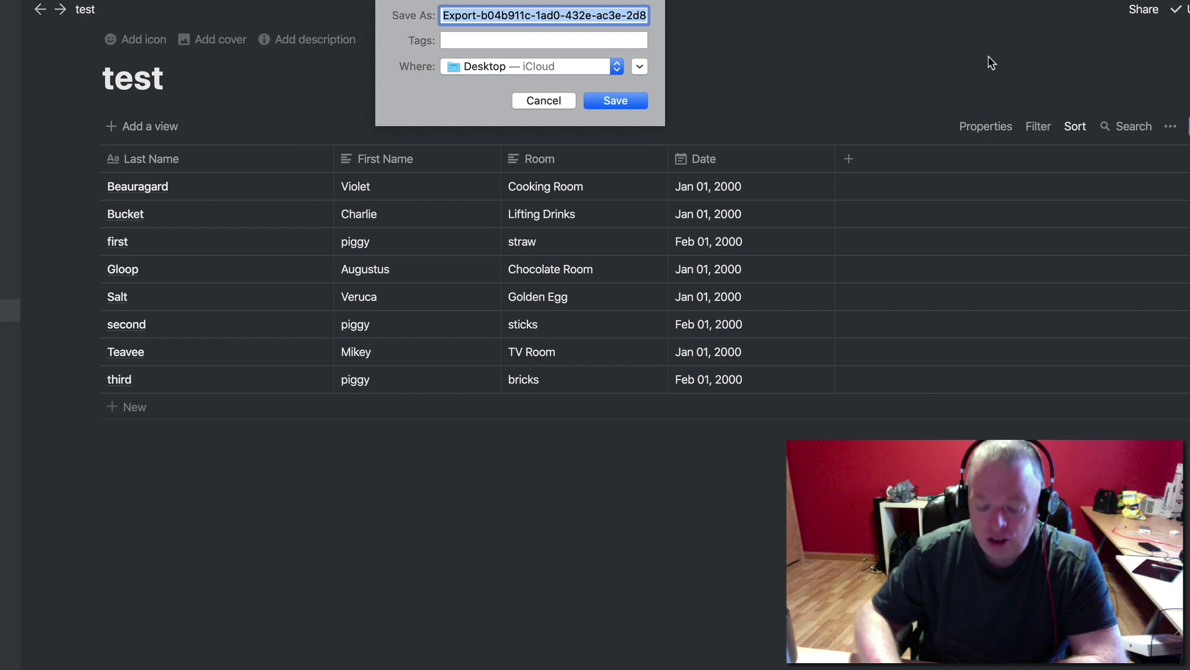
{"action": "key", "text": "BackSpace"}
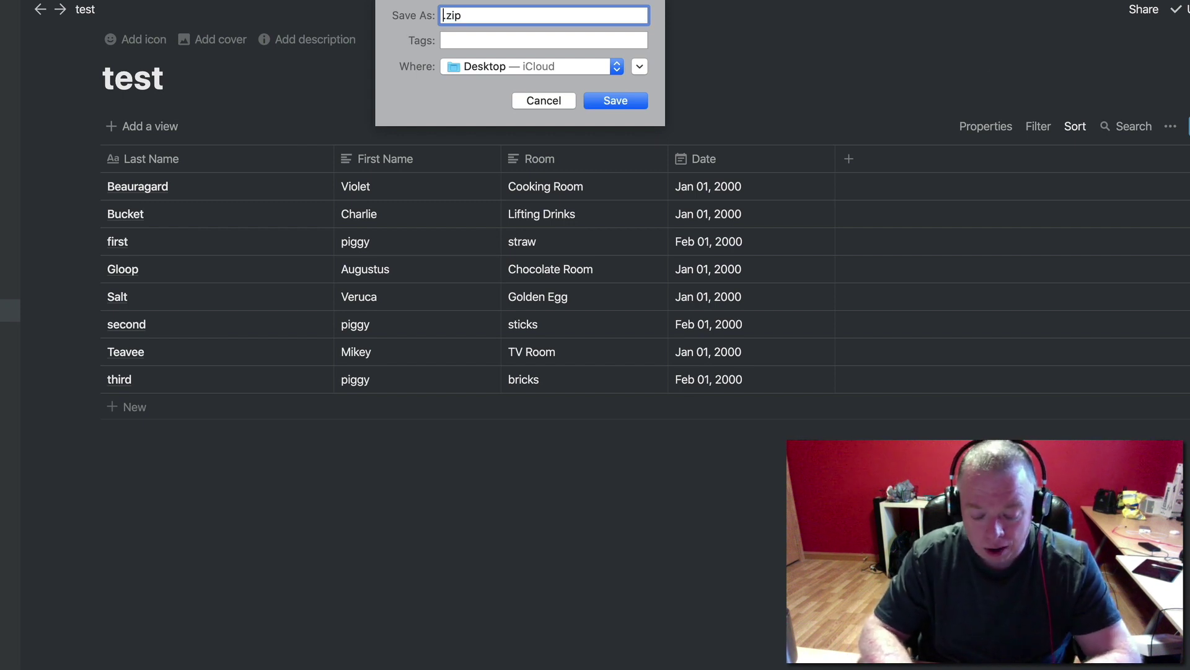
{"action": "type", "text": "export"}
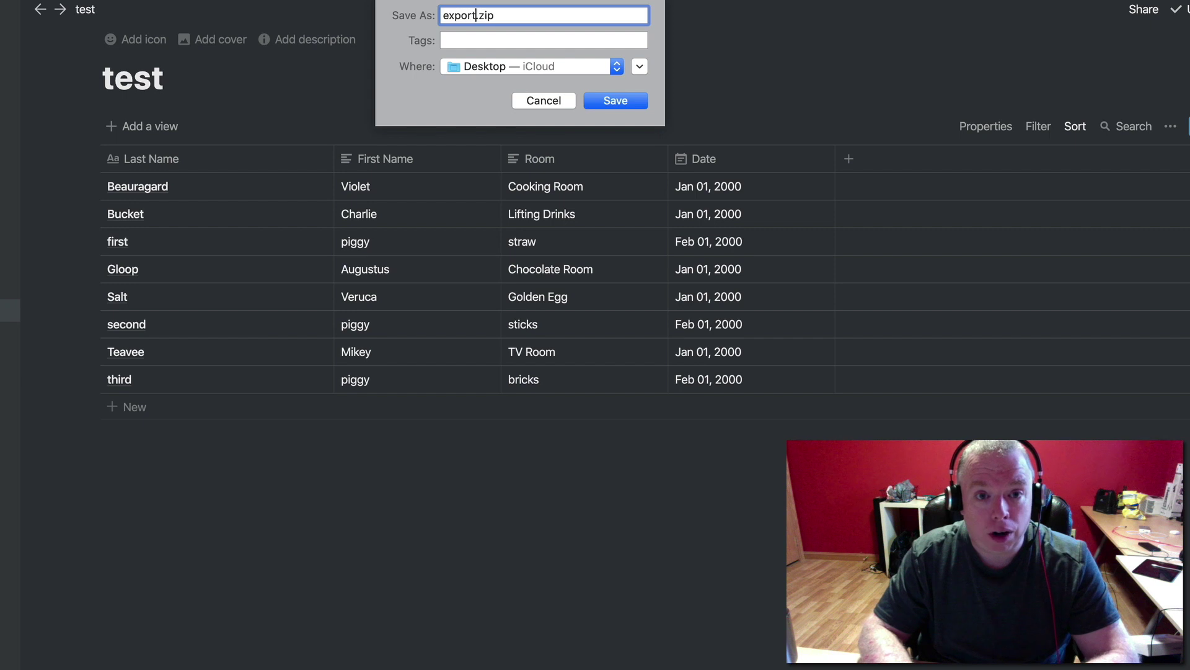
{"action": "type", "text": "_nosub"}
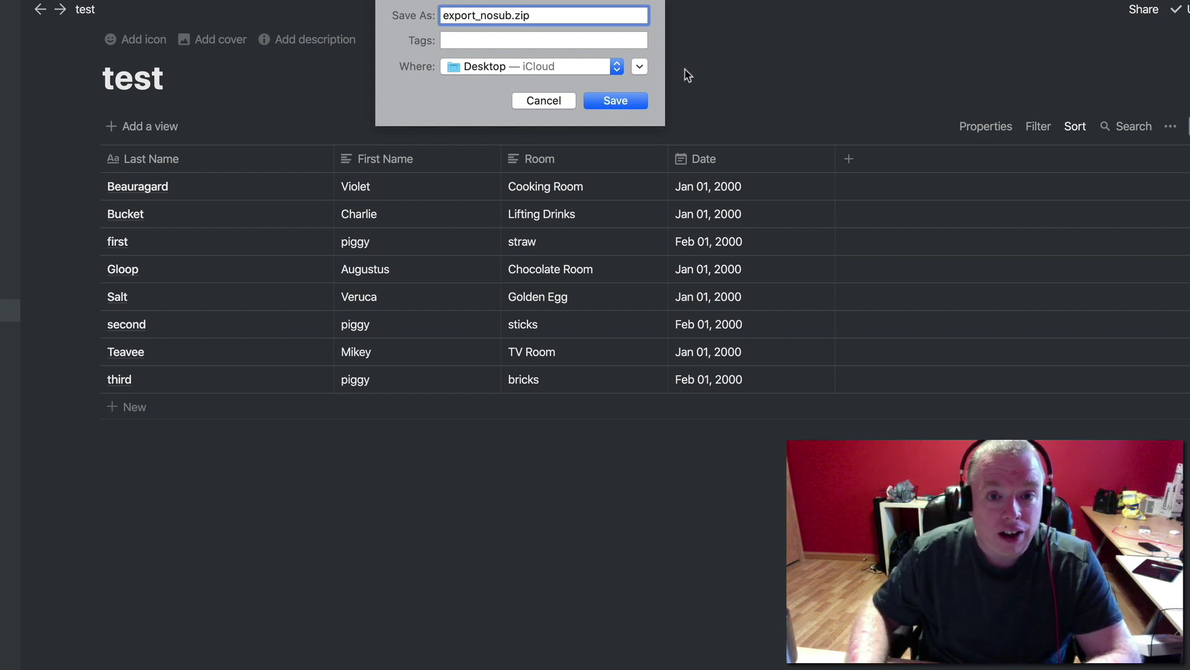
{"action": "left_click", "coordinate": [628, 100]}
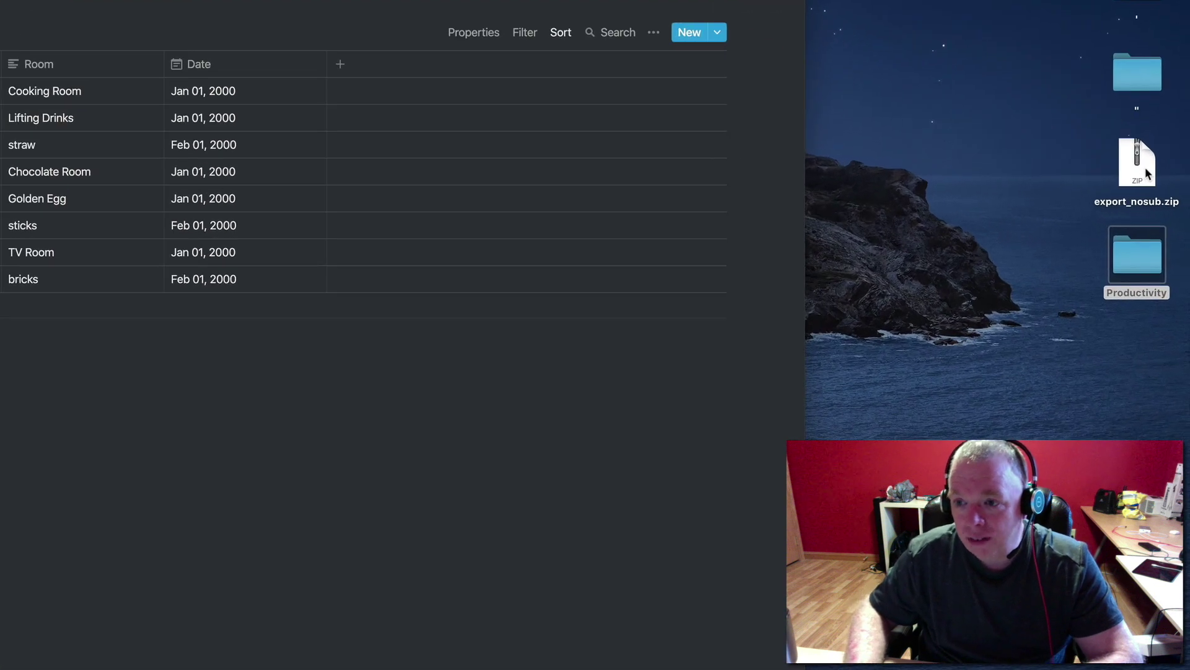
Unzip export_nosub.zip and open the extracted test.csv in Microsoft Excel.
{"action": "double_click", "coordinate": [1146, 169]}
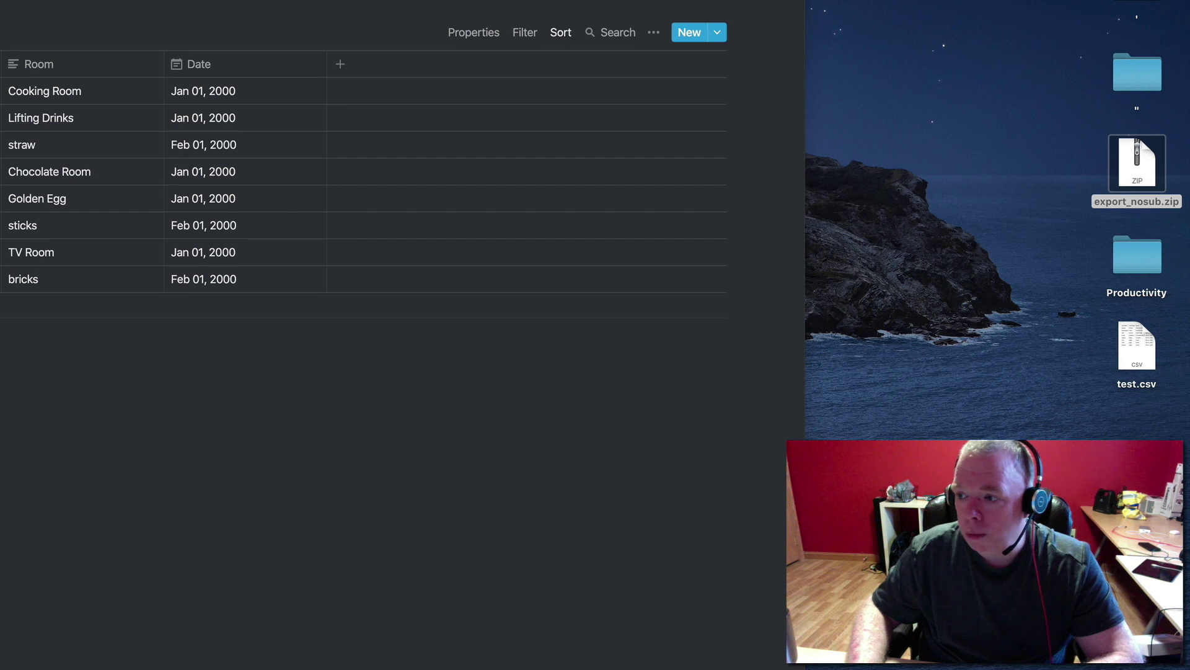
{"action": "right_click", "coordinate": [1143, 351]}
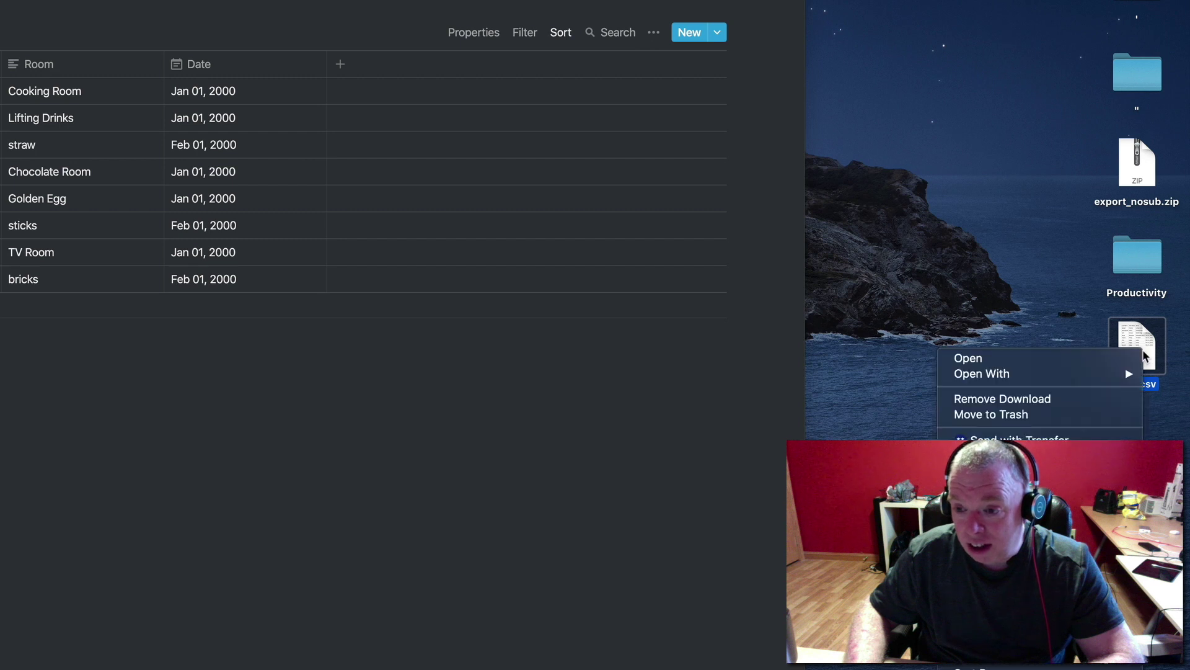
{"action": "mouse_move", "coordinate": [1114, 375]}
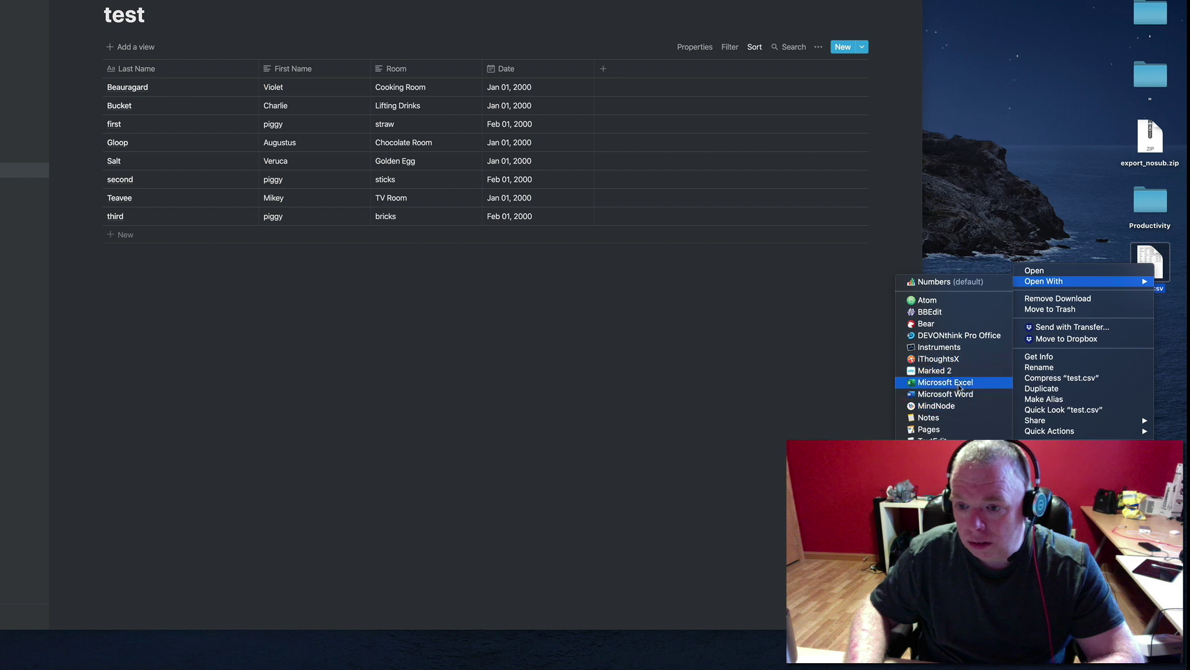
{"action": "left_click", "coordinate": [959, 385]}
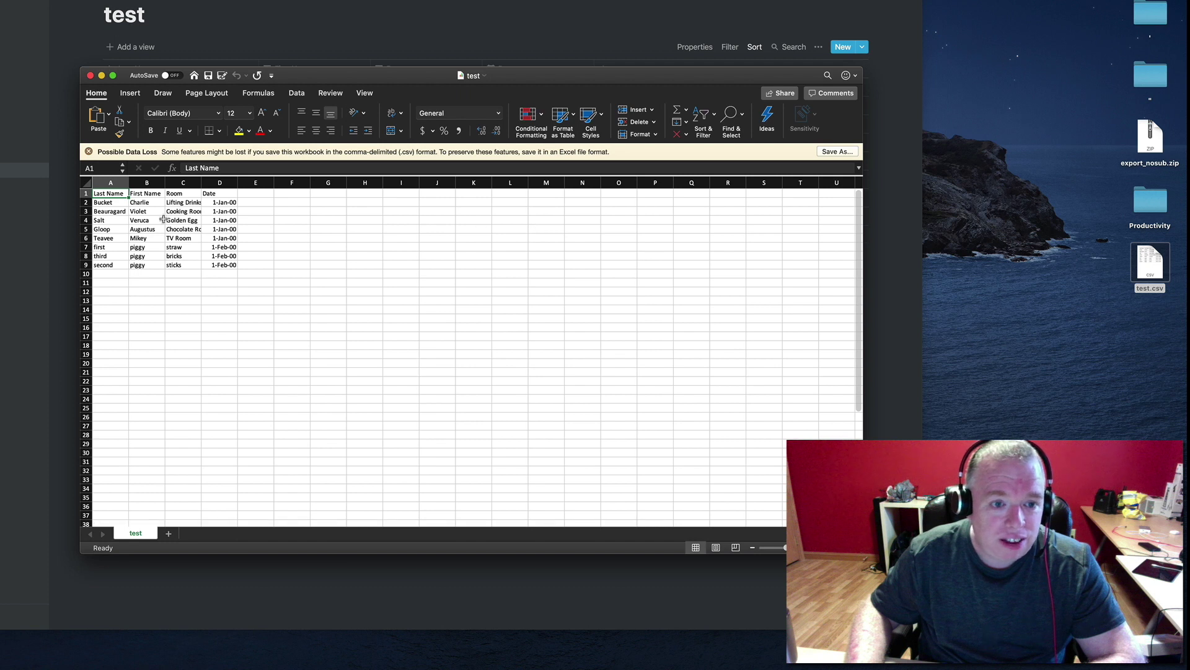
Drag the Excel window down so the Notion table stays visible above it.
{"action": "left_click_drag", "start_coordinate": [312, 75], "coordinate": [325, 237]}
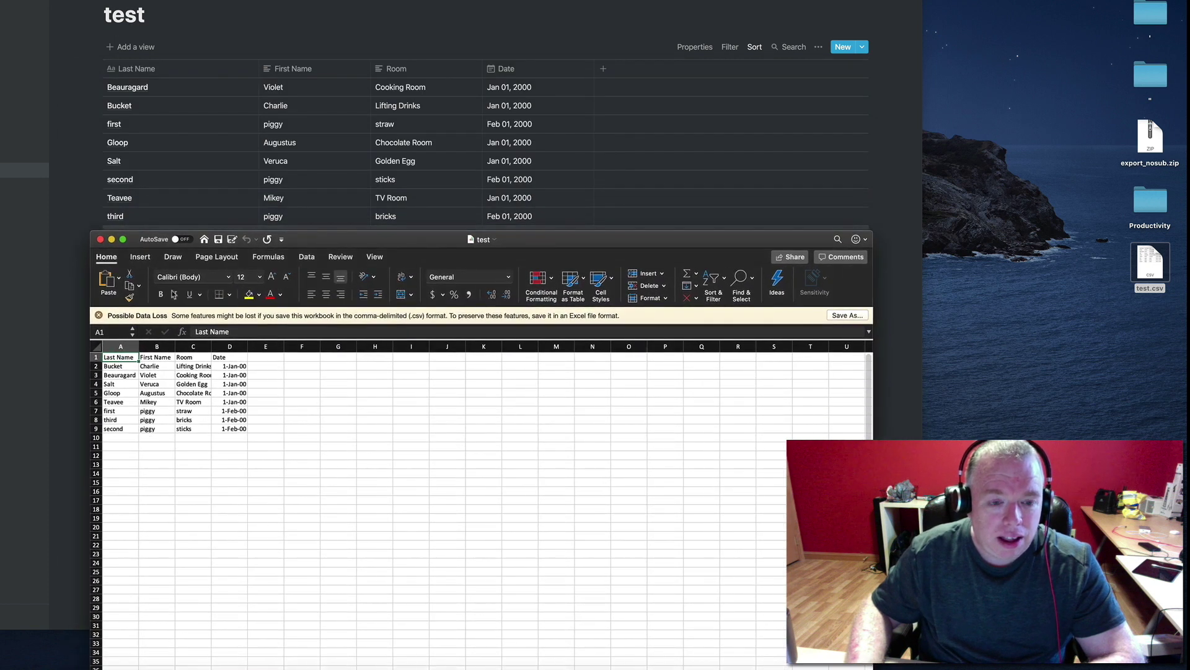